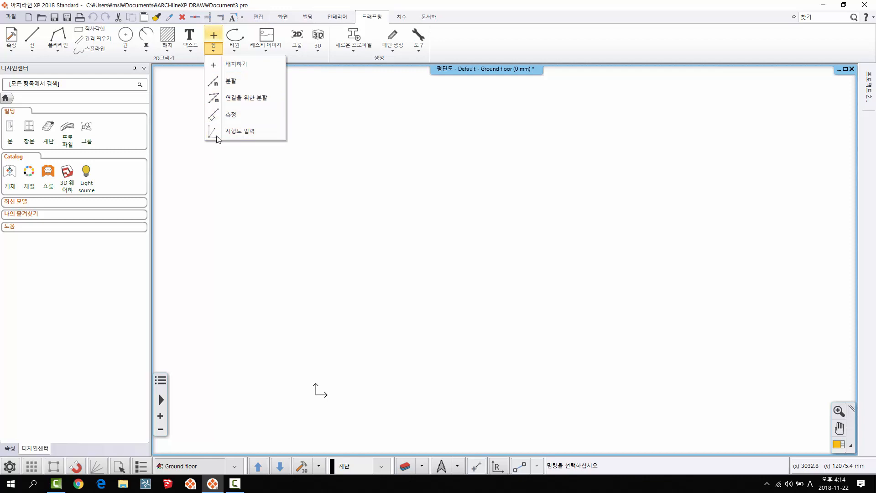
# - Place a single point near the middle of the ground floor plan
pyautogui.click(359, 142)
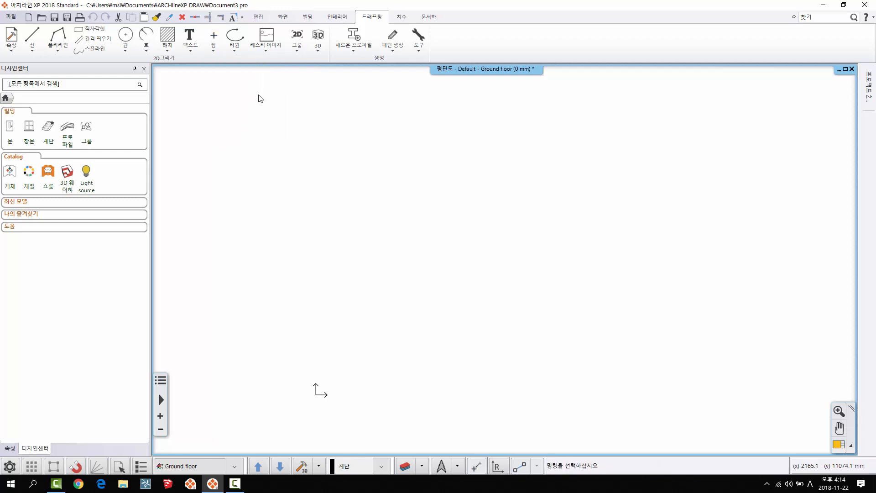
pyautogui.click(213, 48)
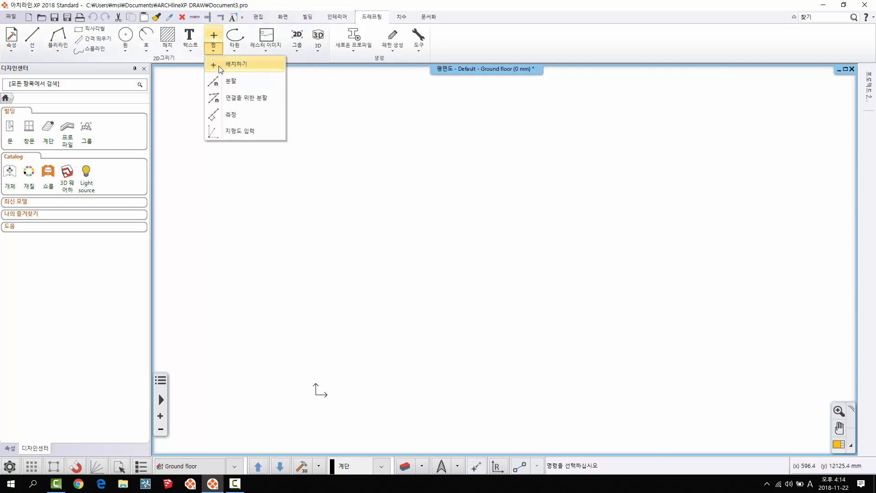
pyautogui.click(233, 64)
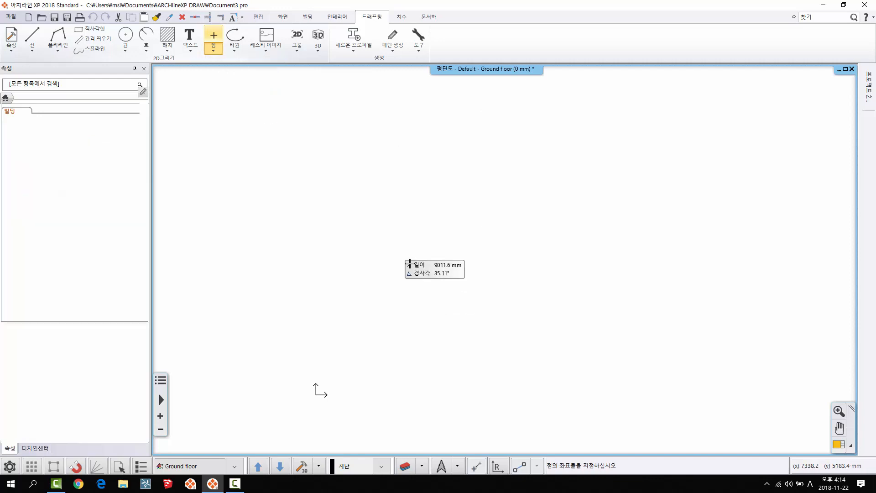
pyautogui.press('Escape')
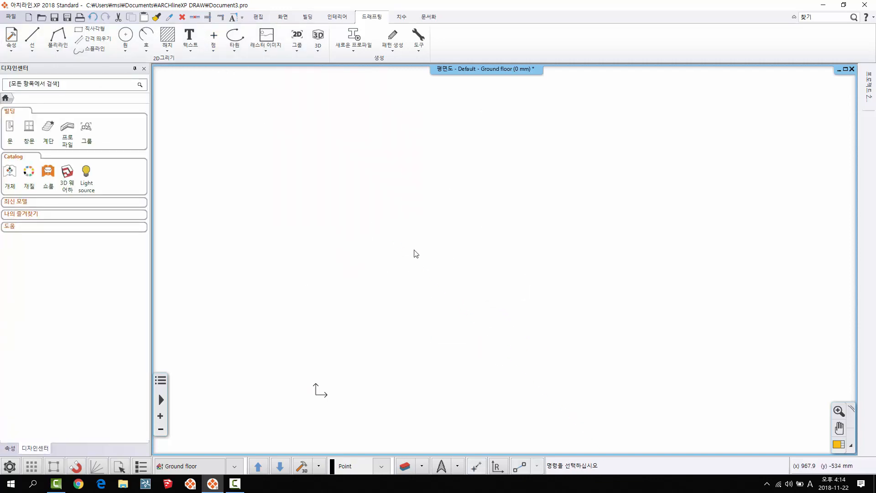
# - Change the placed point's pattern to the square shape (사각형)
pyautogui.moveTo(305, 176); pyautogui.dragTo(520, 339)
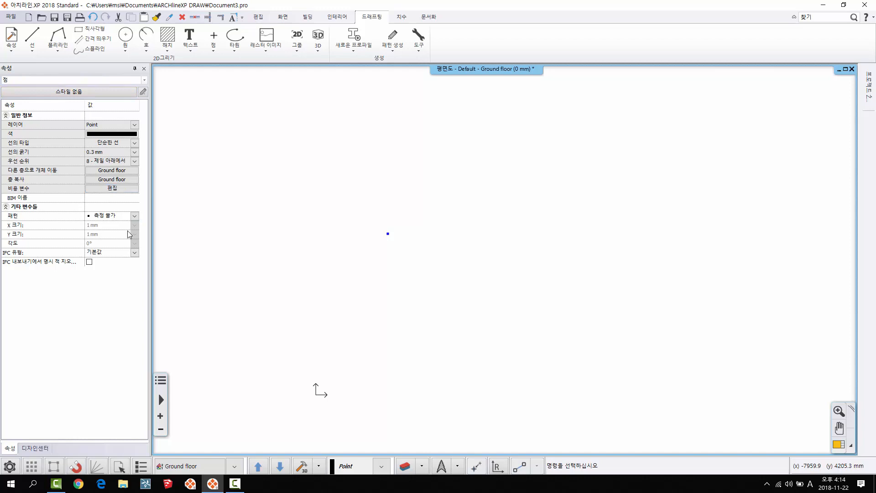
pyautogui.click(135, 216)
pyautogui.click(135, 216)
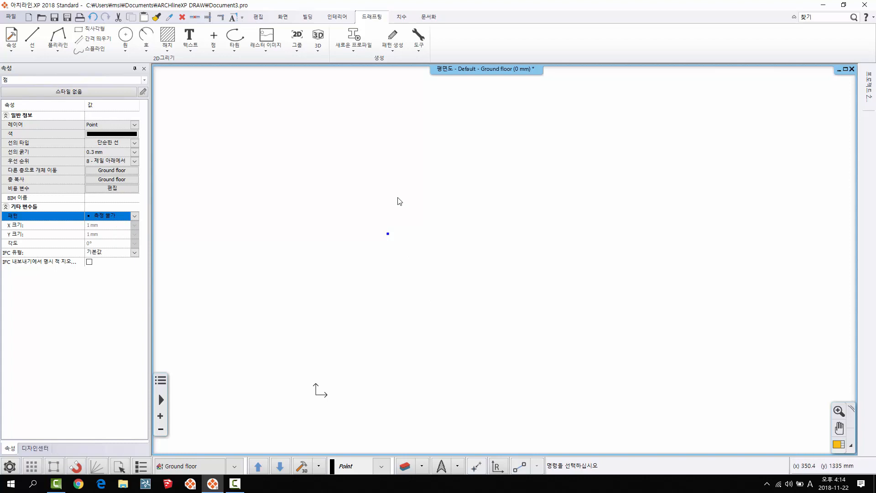
pyautogui.click(135, 216)
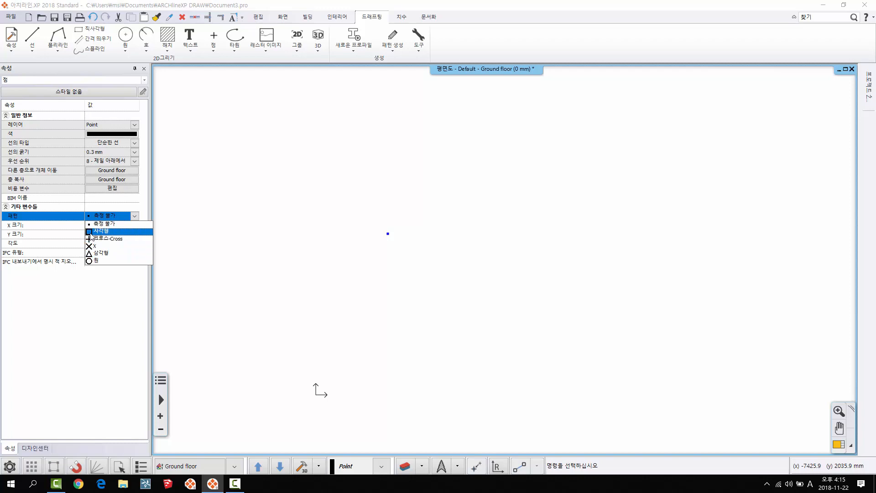
pyautogui.click(98, 232)
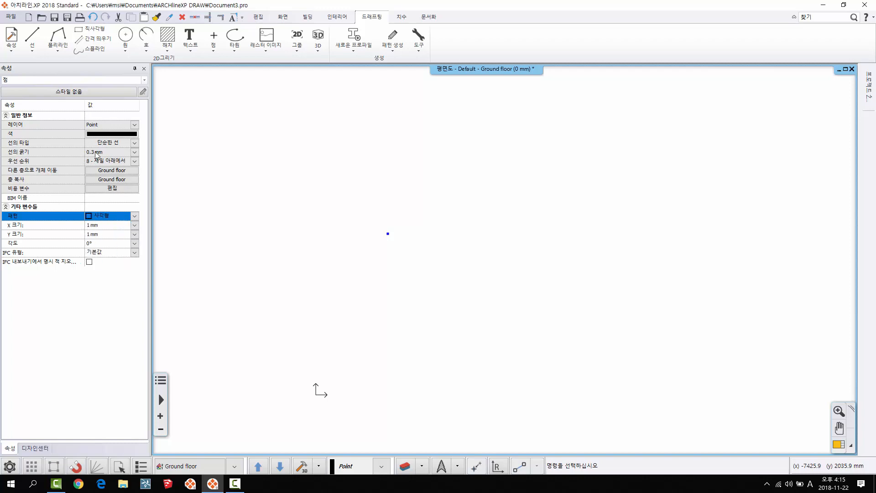
# - Set the selected point's line thickness to 0 mm and its X and Y sizes to 80 mm each
pyautogui.click(106, 153)
pyautogui.write('0 mm')
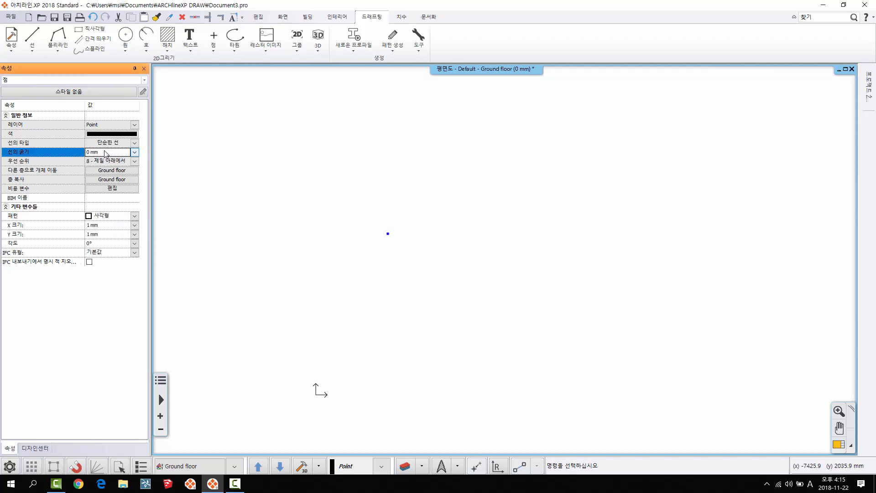
pyautogui.click(97, 224)
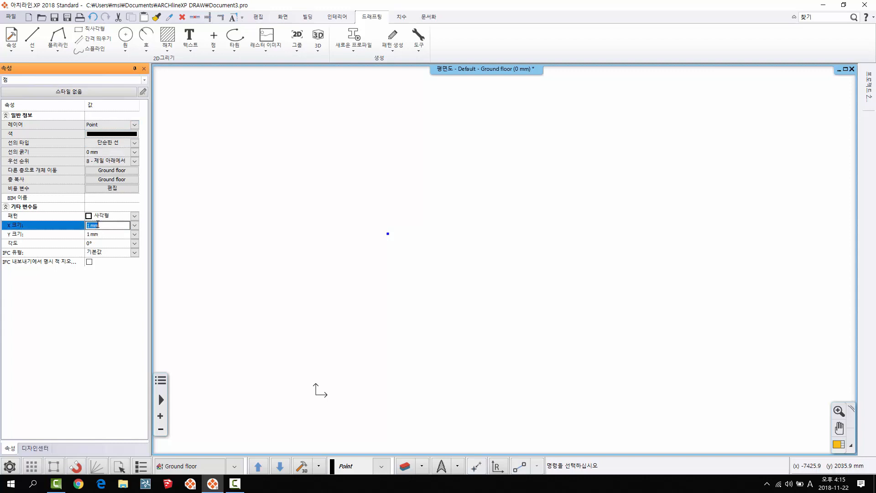
pyautogui.write('80 mm')
pyautogui.click(104, 236)
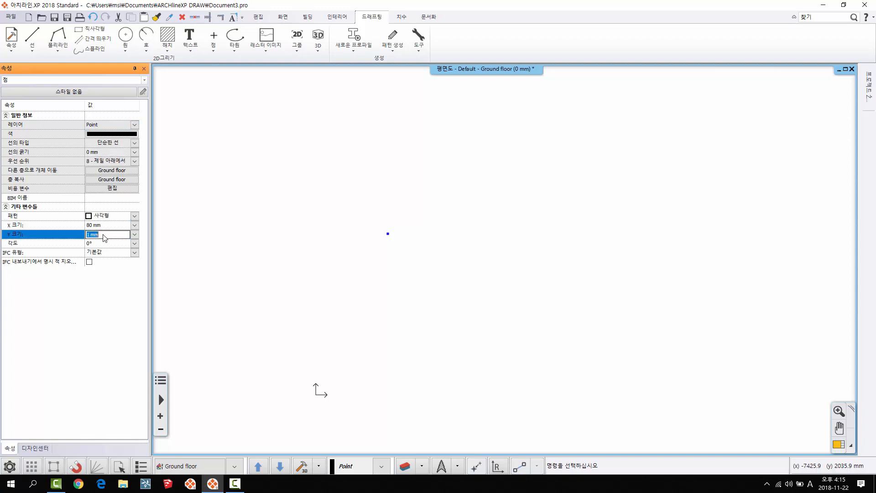
pyautogui.write('80')
pyautogui.press('Return')
# - Examine how the square point symbol looks at close and wide zoom levels
pyautogui.moveTo(285, 274); pyautogui.dragTo(330, 300)
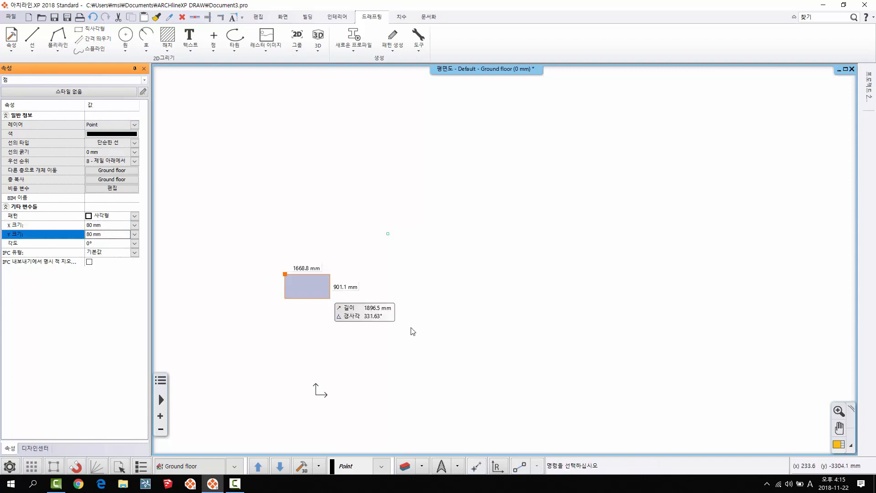
pyautogui.scroll(2, 415, 243)
pyautogui.press('Escape')
pyautogui.scroll(3, 440, 244)
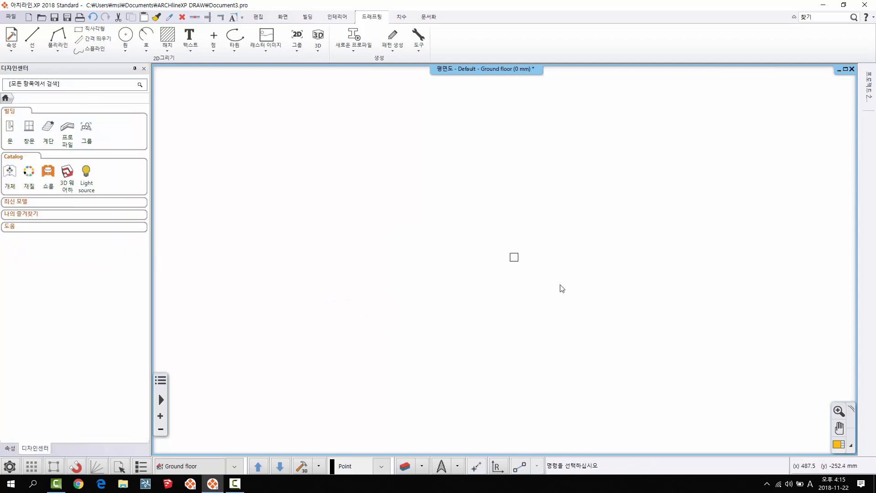
pyautogui.moveTo(511, 269); pyautogui.dragTo(477, 236, button='middle')
pyautogui.scroll(2, 469, 235)
pyautogui.scroll(-1, 462, 233)
pyautogui.scroll(1, 502, 246)
pyautogui.click(470, 252)
pyautogui.press('Delete')
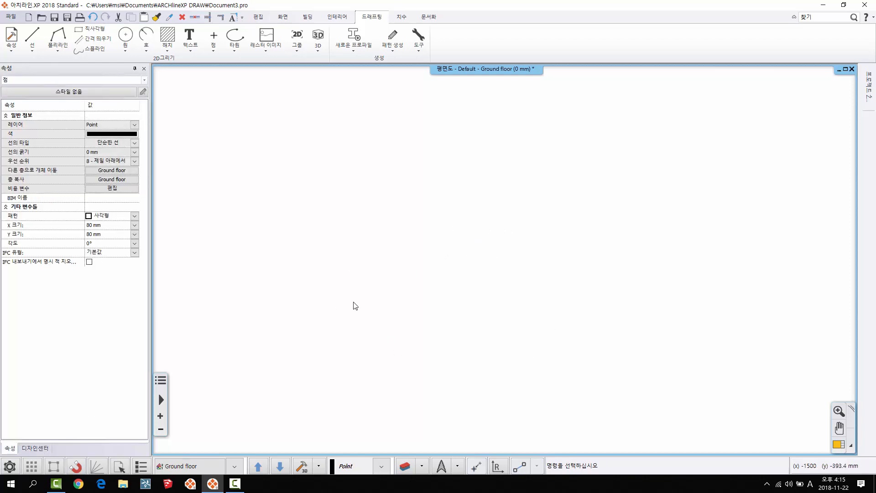
pyautogui.scroll(-5, 459, 269)
pyautogui.moveTo(511, 280); pyautogui.dragTo(433, 268, button='middle')
pyautogui.scroll(1, 432, 268)
pyautogui.scroll(1, 430, 264)
pyautogui.press('Delete')
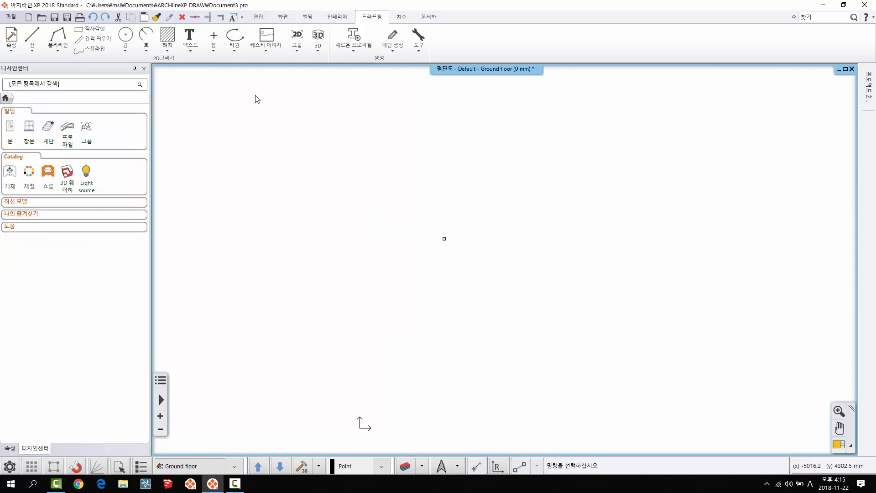
# - Set the default line thickness for new points to 0 mm and their colour to red (빨강, Index 1)
pyautogui.rightClick(215, 37)
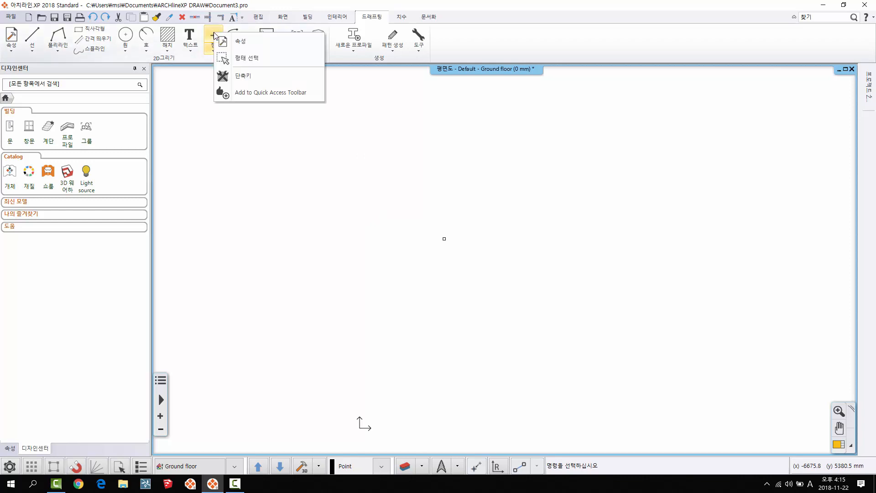
pyautogui.click(228, 41)
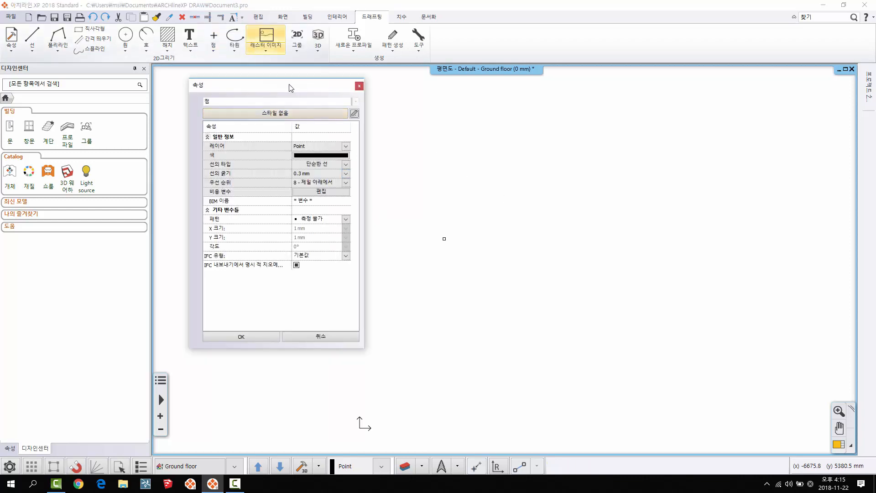
pyautogui.moveTo(294, 79); pyautogui.dragTo(300, 74)
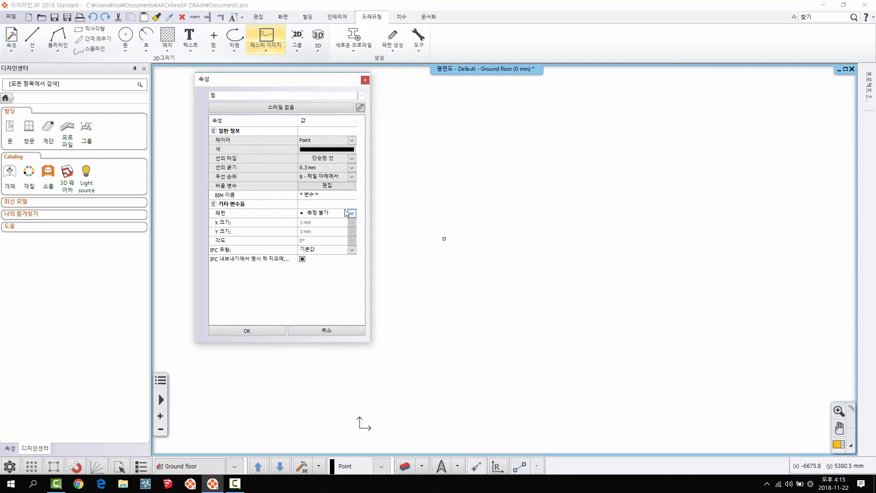
pyautogui.click(324, 168)
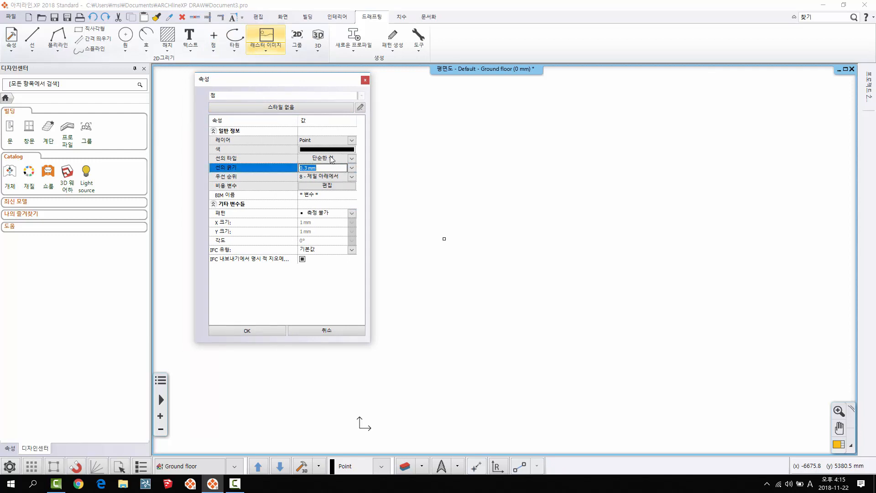
pyautogui.press('Return')
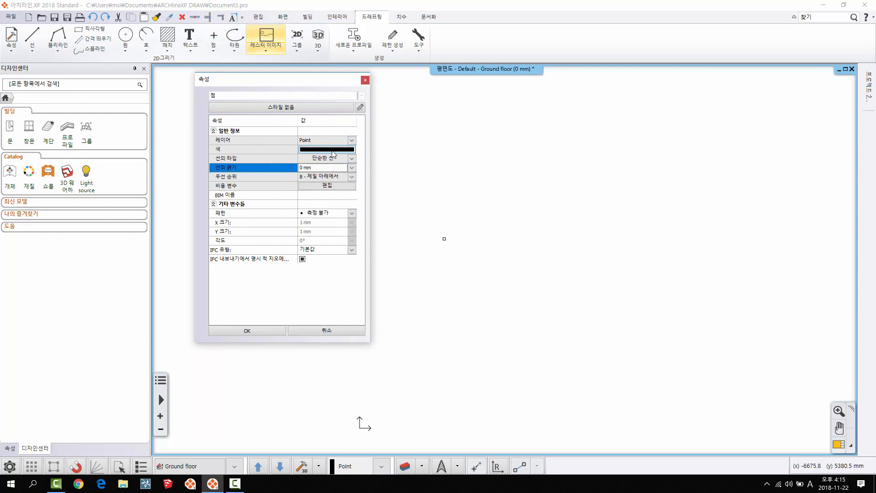
pyautogui.click(333, 149)
pyautogui.click(235, 161)
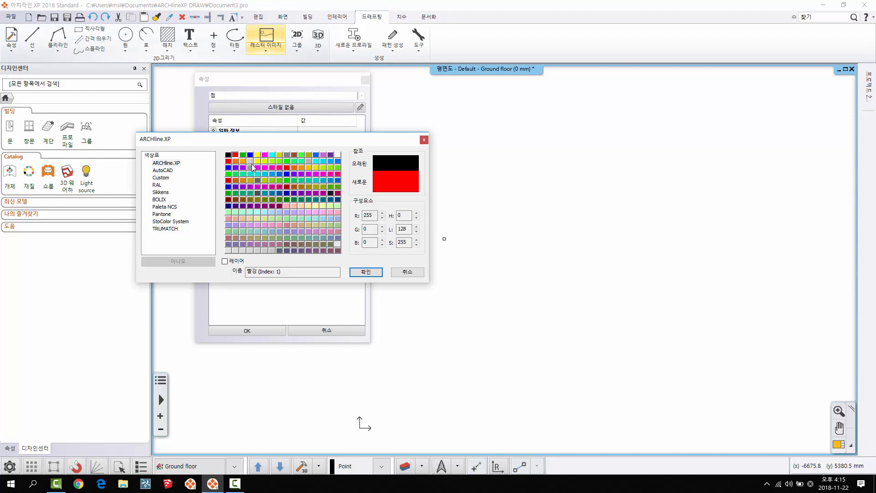
pyautogui.click(366, 272)
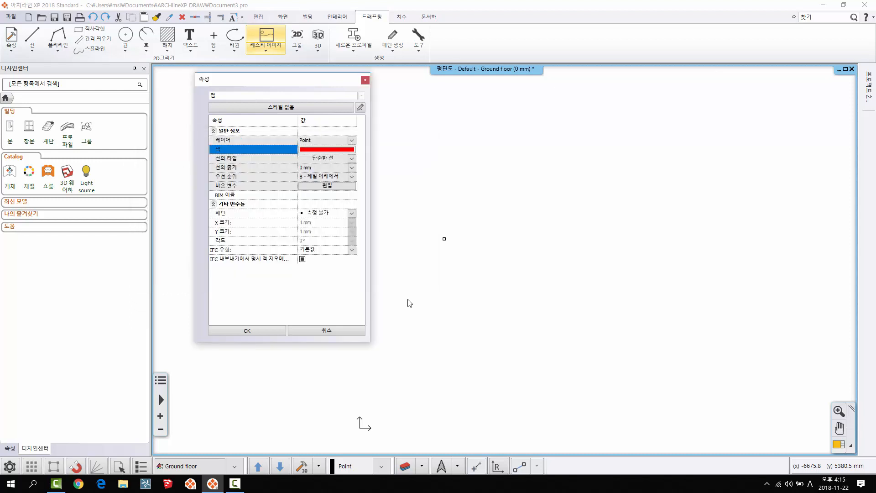
# - Set the default point pattern to X with X and Y sizes of 80 mm, and apply the point defaults
pyautogui.click(351, 214)
pyautogui.click(320, 251)
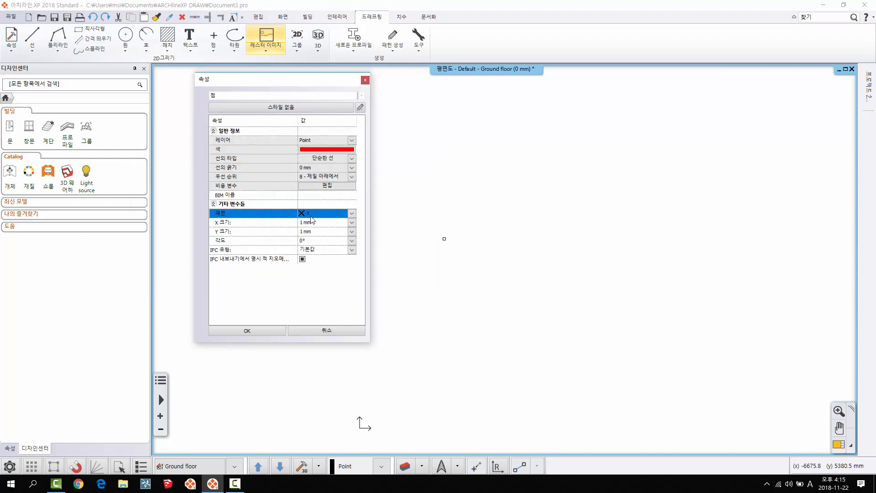
pyautogui.click(311, 223)
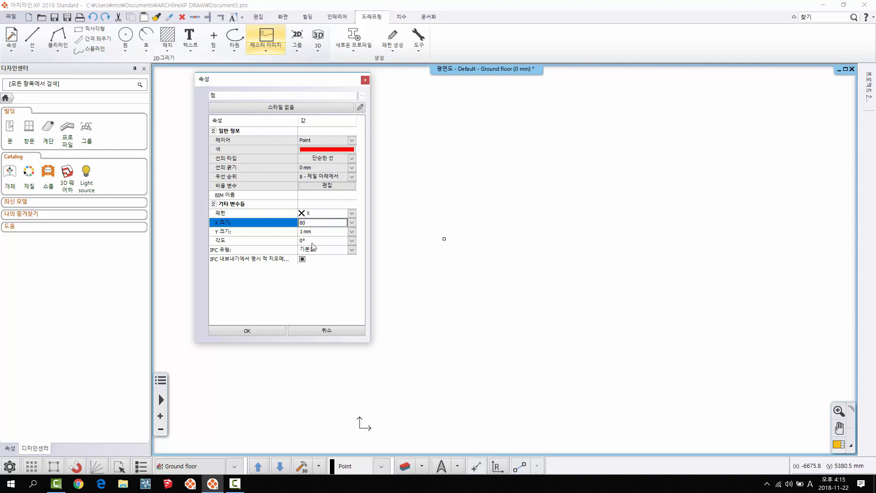
pyautogui.write('80')
pyautogui.click(316, 233)
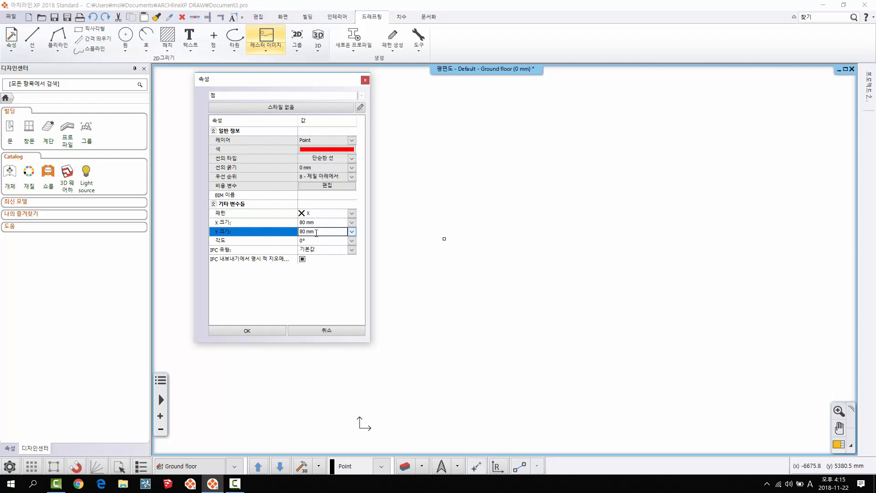
pyautogui.click(284, 326)
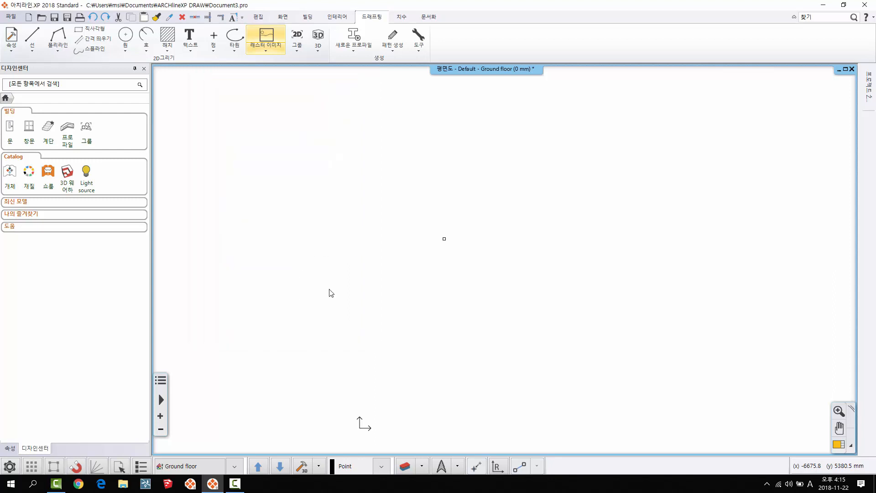
# - Place a new point with the updated defaults on the plan, just to the upper left of the square point
pyautogui.click(217, 52)
pyautogui.click(229, 60)
pyautogui.click(405, 229)
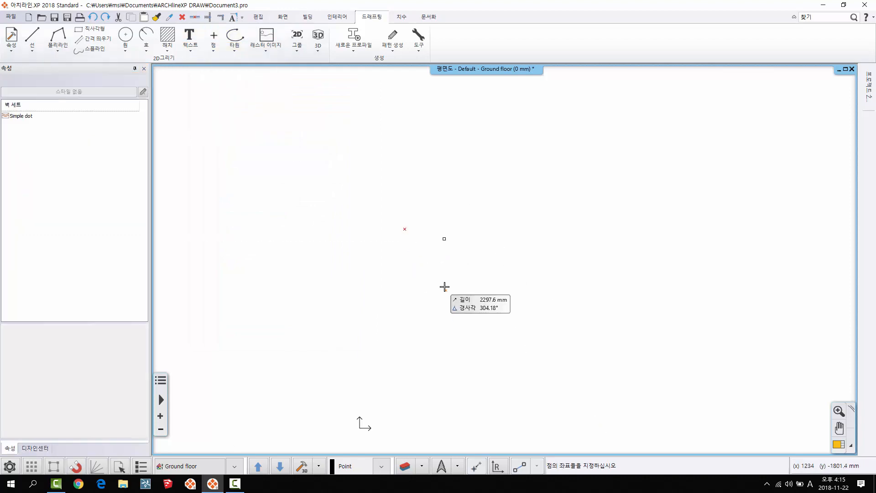
pyautogui.press('Escape')
# - Examine the red X point's properties and its appearance beside the square point
pyautogui.scroll(3, 434, 225)
pyautogui.moveTo(440, 243); pyautogui.dragTo(405, 225, button='middle')
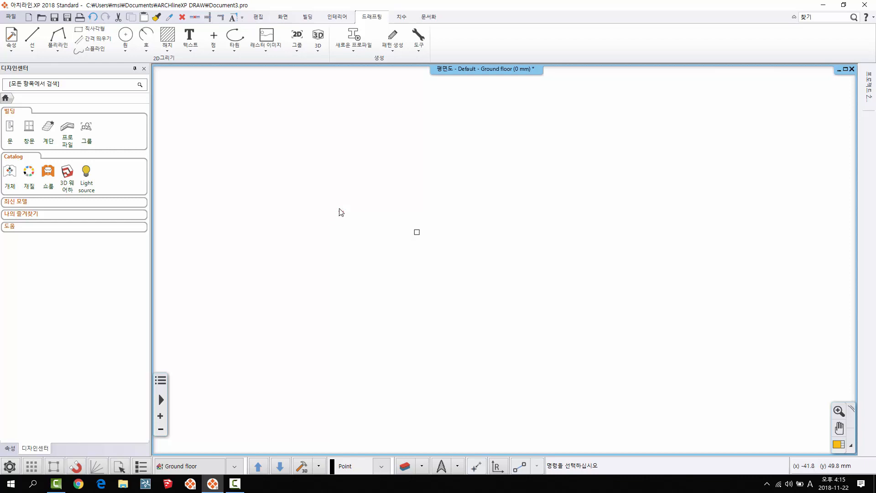
pyautogui.click(322, 189)
pyautogui.click(368, 239)
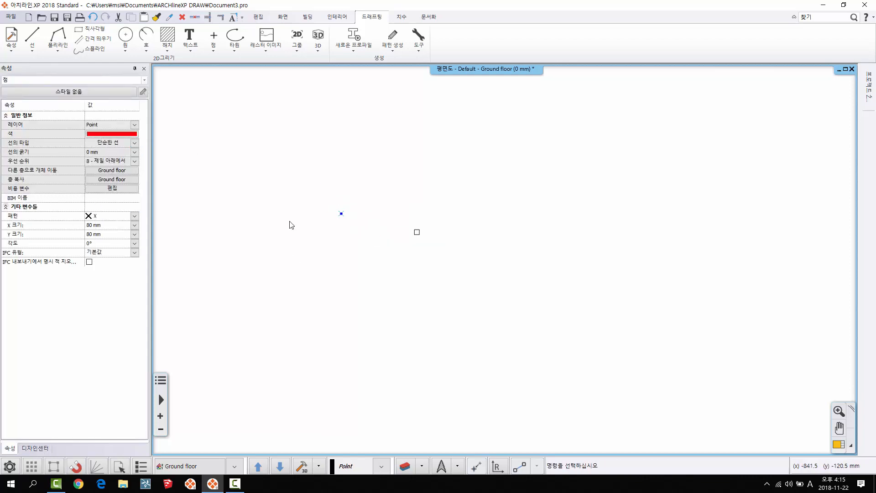
pyautogui.press('Escape')
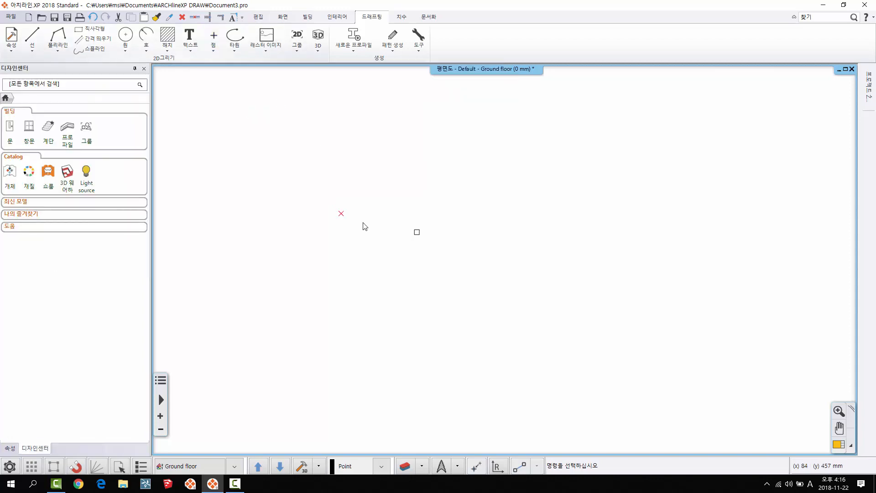
pyautogui.scroll(1, 343, 218)
pyautogui.scroll(-4, 385, 239)
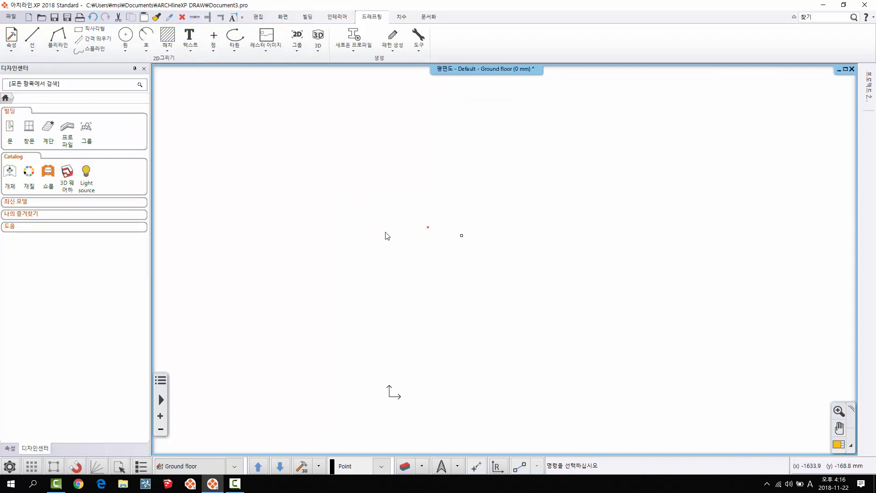
# - Delete both the square point and the X point from the plan
pyautogui.moveTo(385, 196); pyautogui.dragTo(495, 283)
pyautogui.press('Escape')
pyautogui.click(213, 49)
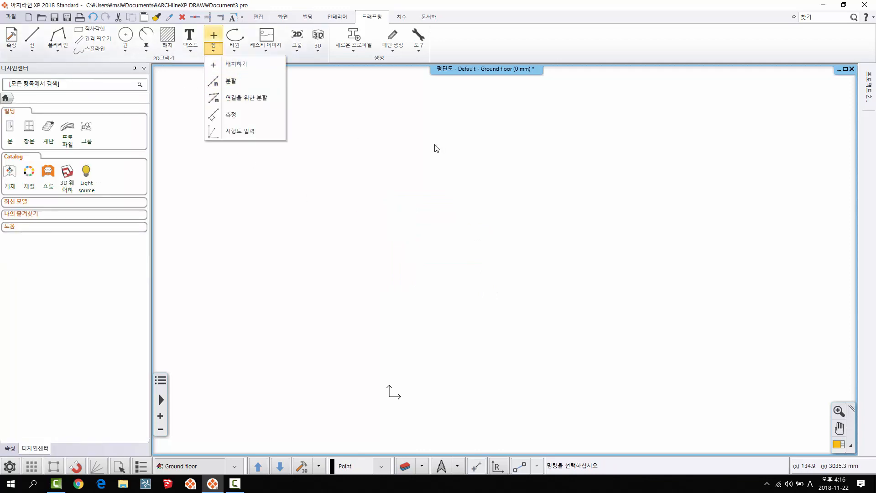
pyautogui.moveTo(362, 135); pyautogui.dragTo(395, 175)
# - Draw a zigzag of three connected lines, the second about 5580 mm and the third about 7550 mm long
pyautogui.moveTo(395, 174); pyautogui.dragTo(326, 164, button='middle')
pyautogui.click(34, 37)
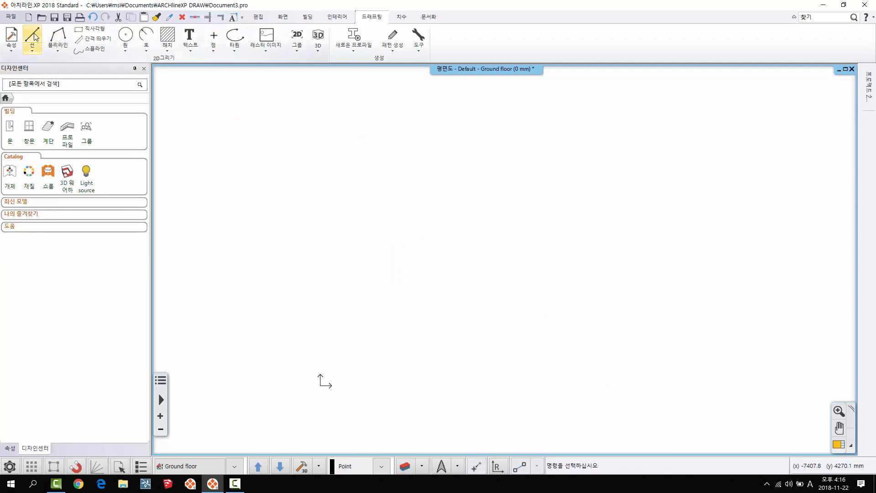
pyautogui.click(284, 363)
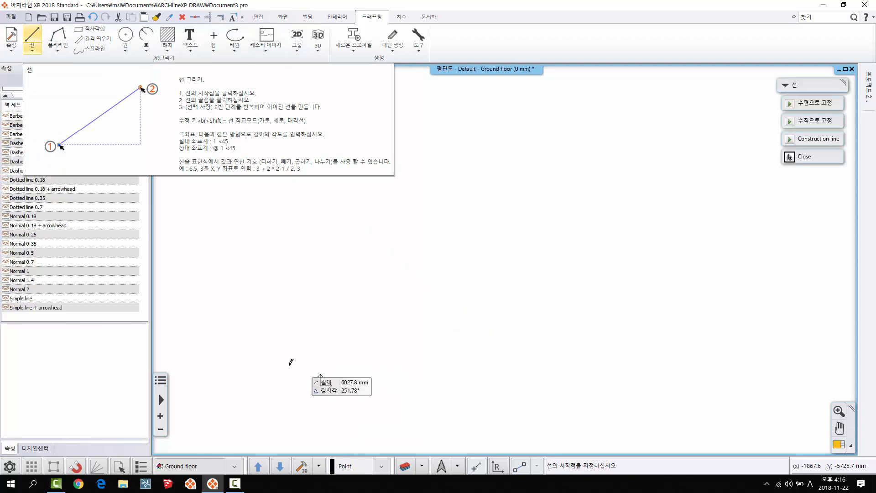
pyautogui.click(432, 271)
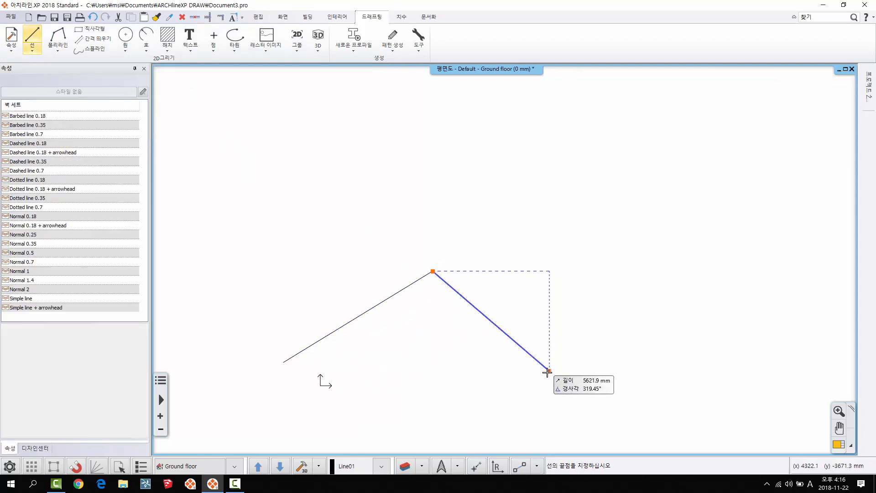
pyautogui.click(541, 379)
pyautogui.click(704, 254)
# - Draw a separate horizontal line about 16650 mm long below the zigzag lines
pyautogui.scroll(-2, 488, 216)
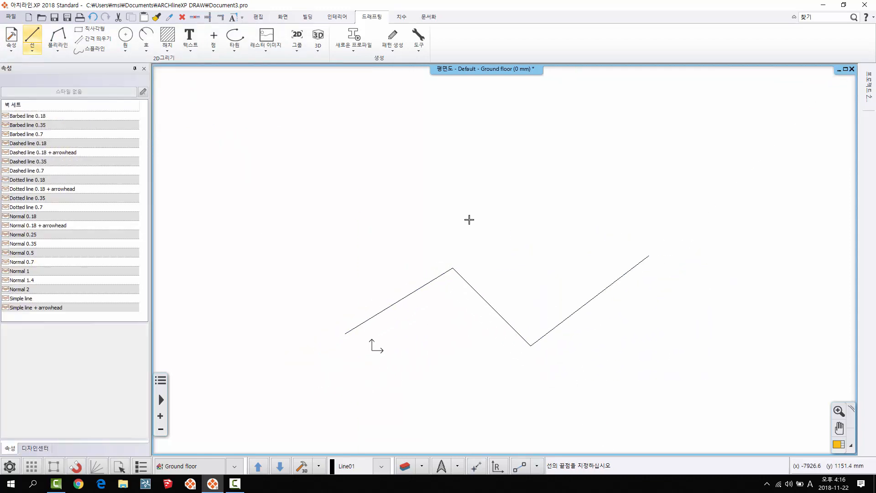
pyautogui.moveTo(469, 219); pyautogui.dragTo(437, 204, button='middle')
pyautogui.moveTo(333, 351); pyautogui.dragTo(319, 245, button='middle')
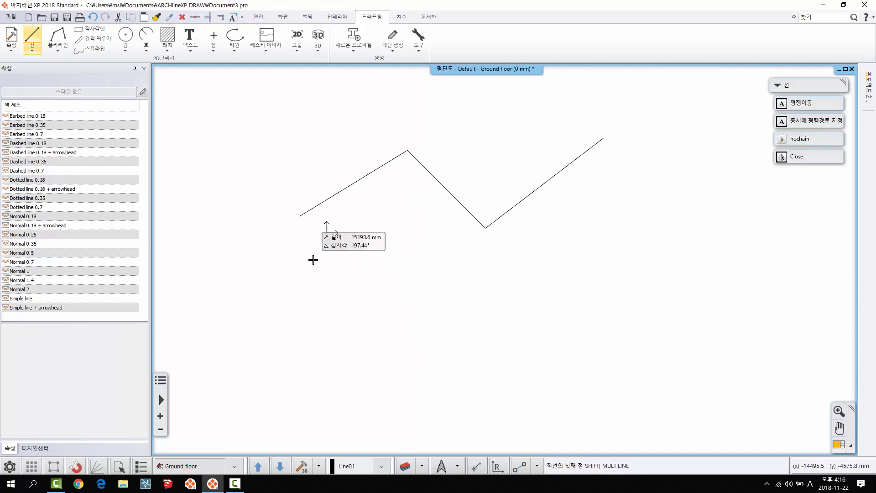
pyautogui.click(299, 325)
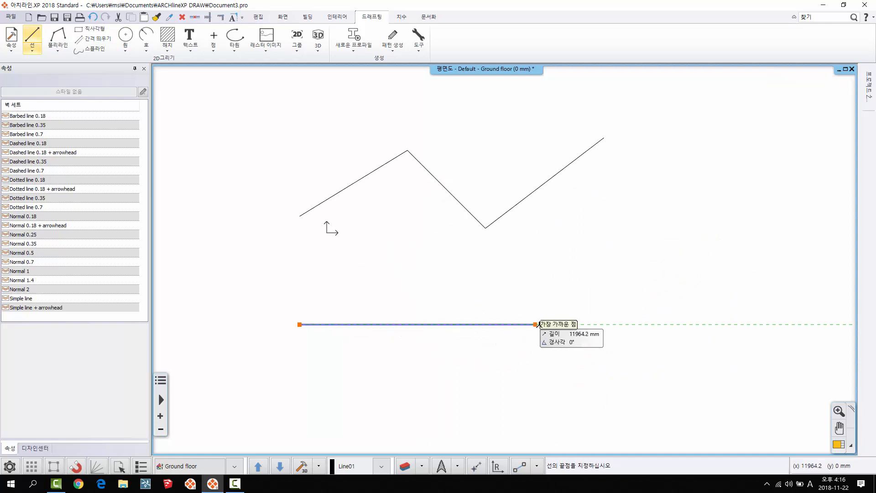
pyautogui.click(628, 324)
pyautogui.press('Escape')
pyautogui.press('Escape')
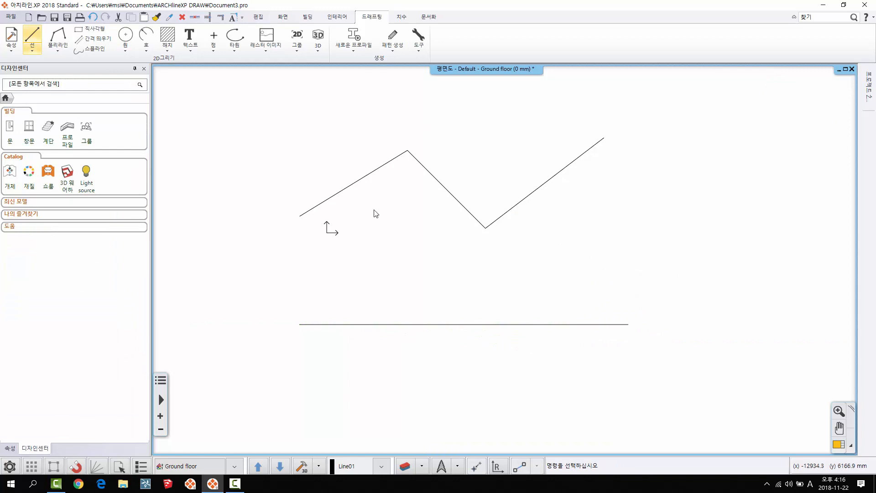
# - Inspect the horizontal line and the zigzag segments one by one to see how they are selectable
pyautogui.click(370, 324)
pyautogui.press('Escape')
pyautogui.click(358, 185)
pyautogui.click(424, 168)
pyautogui.click(527, 187)
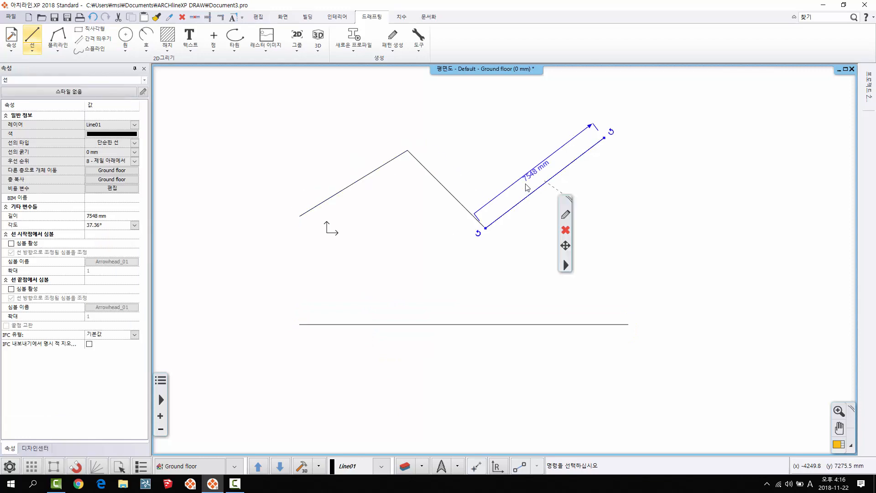
pyautogui.press('Escape')
pyautogui.click(360, 179)
pyautogui.click(425, 167)
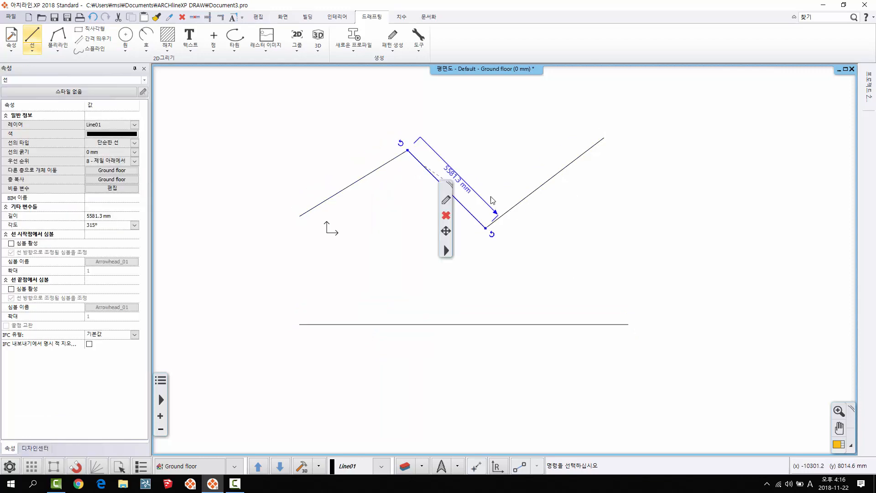
pyautogui.press('Escape')
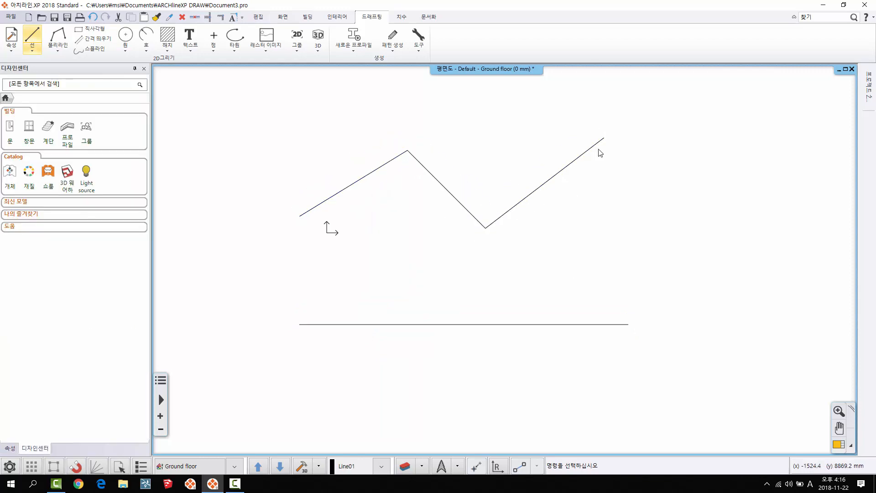
# - Divide the horizontal line into 5 equal parts with points
pyautogui.click(213, 45)
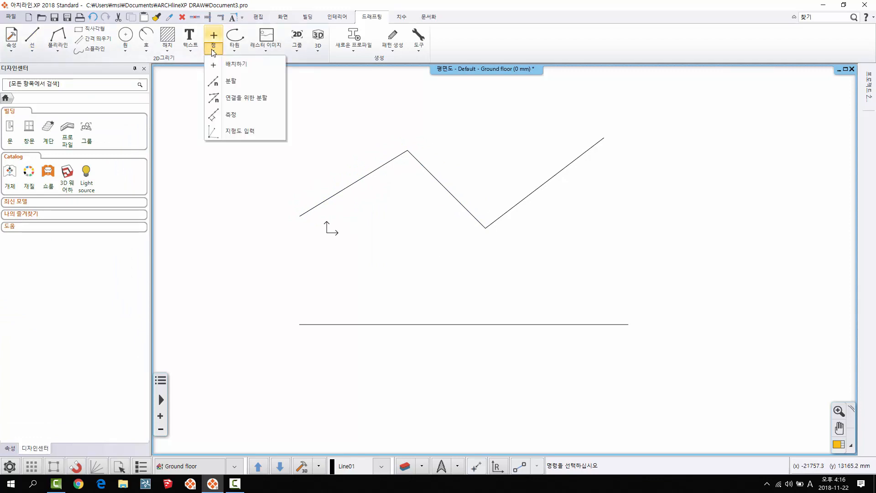
pyautogui.click(220, 88)
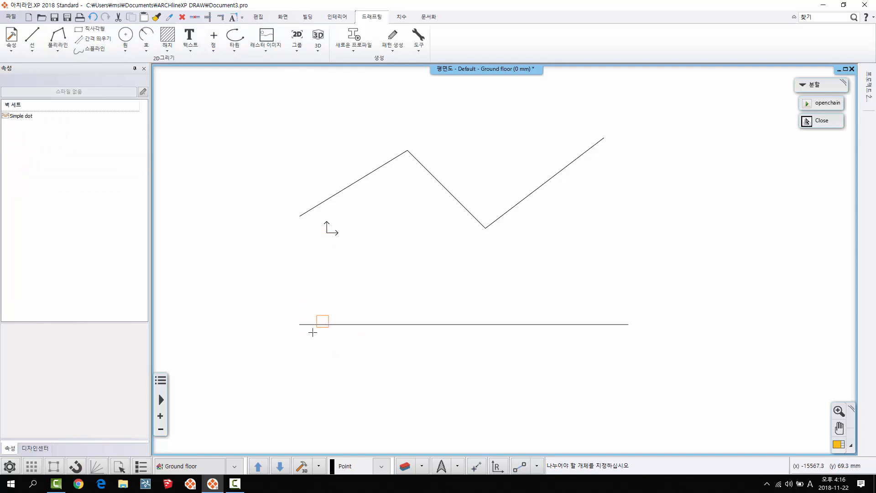
pyautogui.click(311, 325)
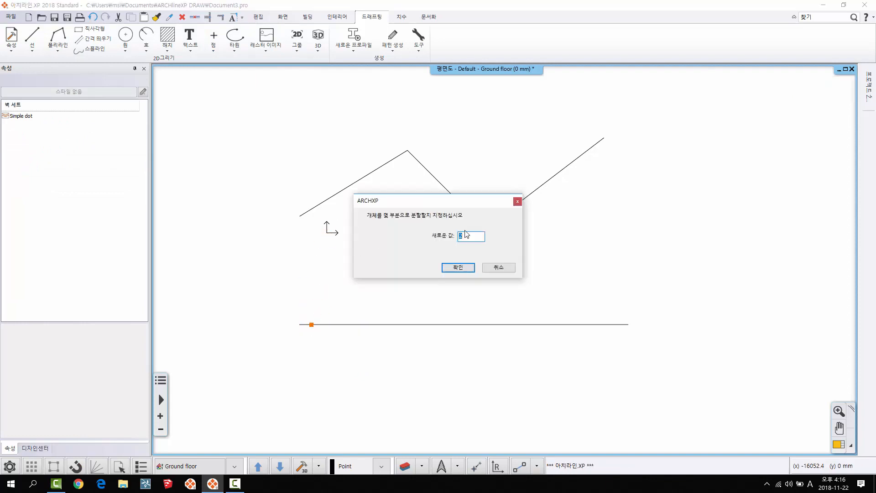
pyautogui.write('5')
pyautogui.click(458, 267)
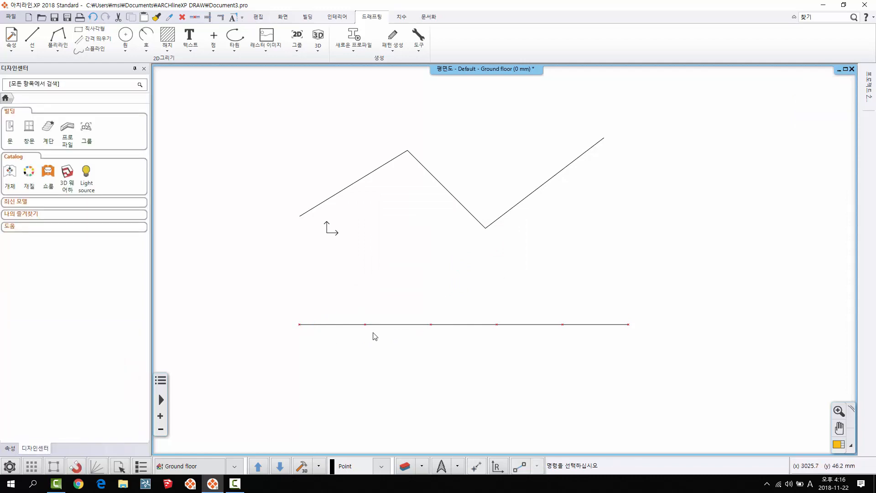
pyautogui.click(299, 324)
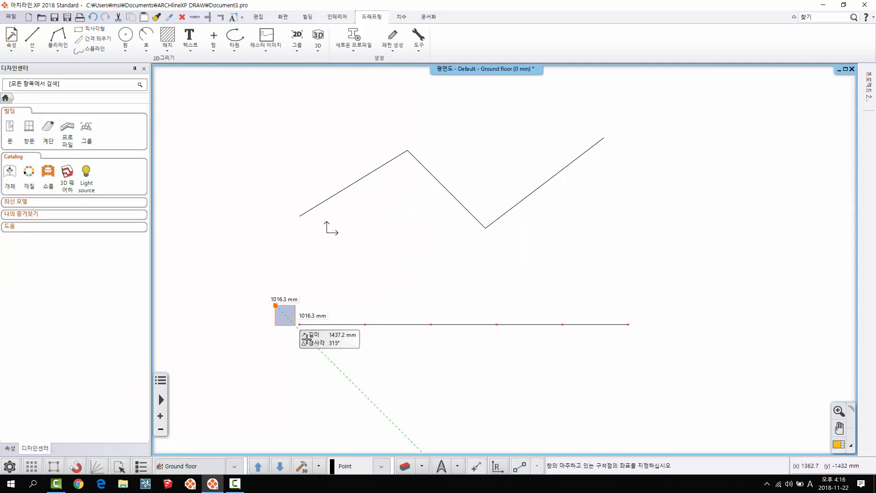
pyautogui.moveTo(386, 354); pyautogui.dragTo(491, 387)
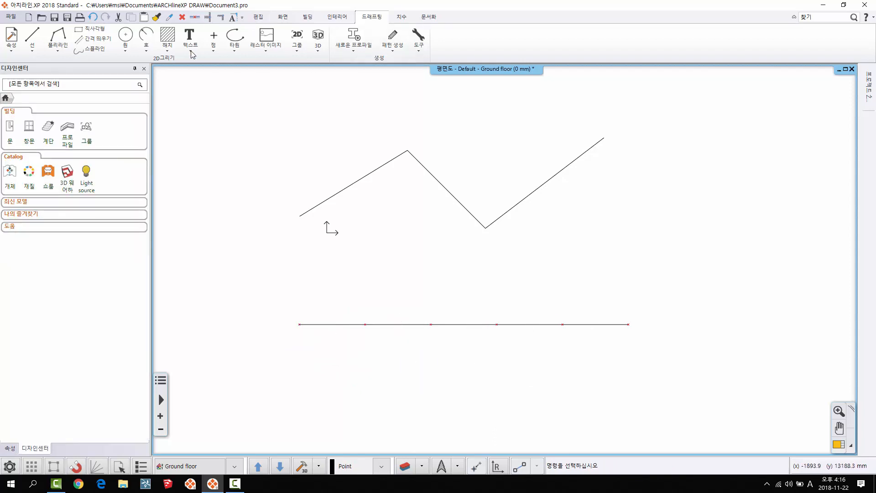
# - Divide the whole connected zigzag into 5 equal parts with points, treating its three lines as one chain
pyautogui.click(213, 45)
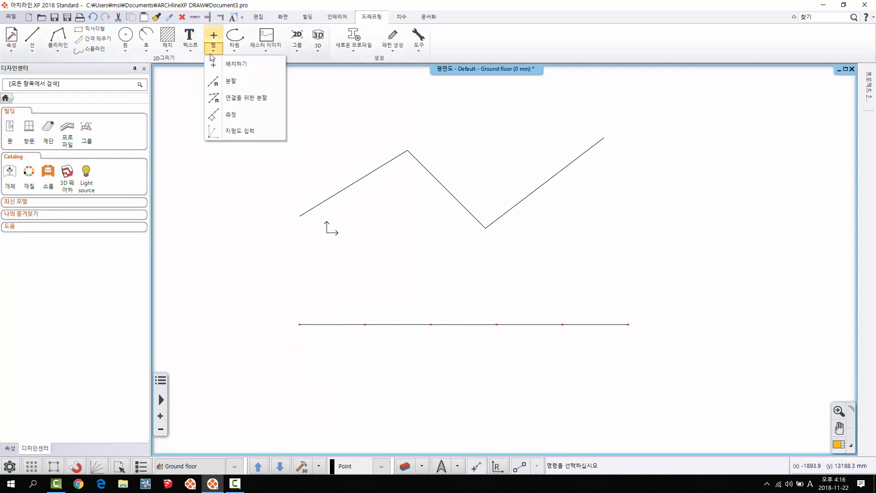
pyautogui.click(229, 99)
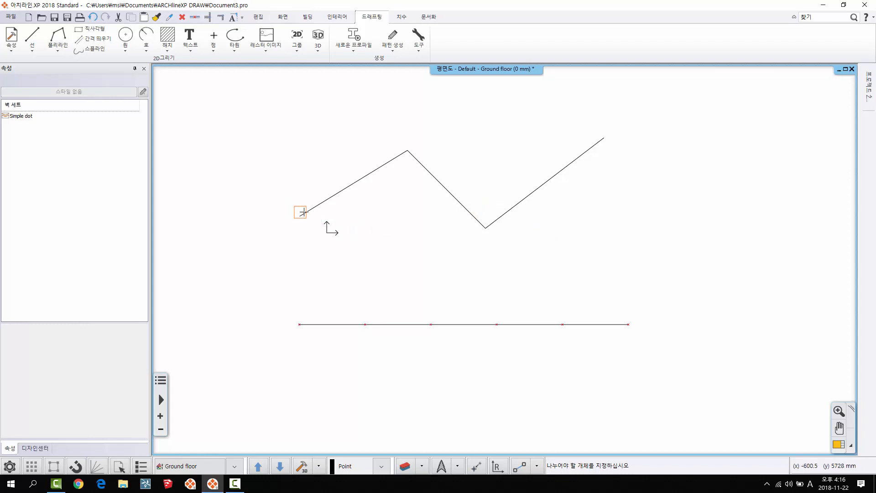
pyautogui.click(318, 205)
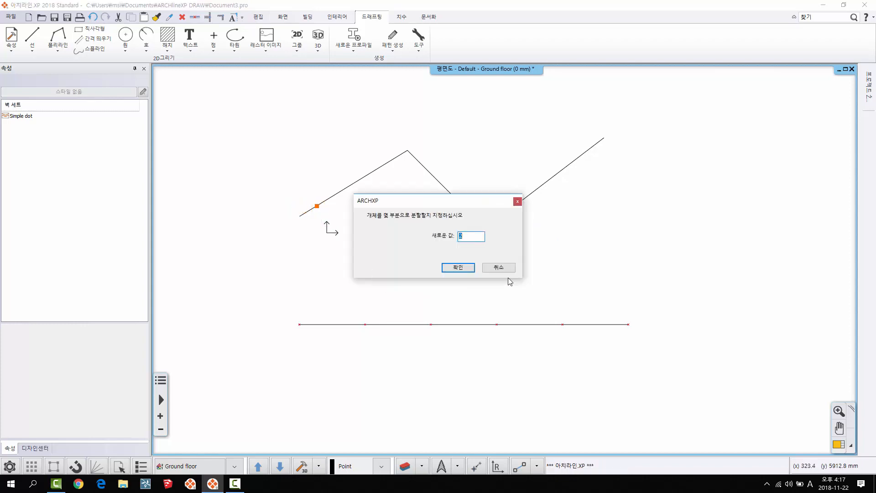
pyautogui.write('5')
pyautogui.click(459, 269)
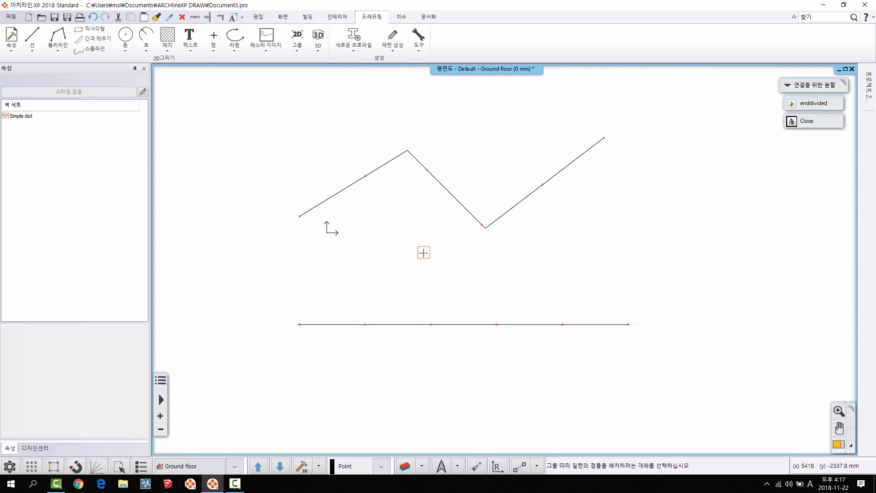
pyautogui.press('Escape')
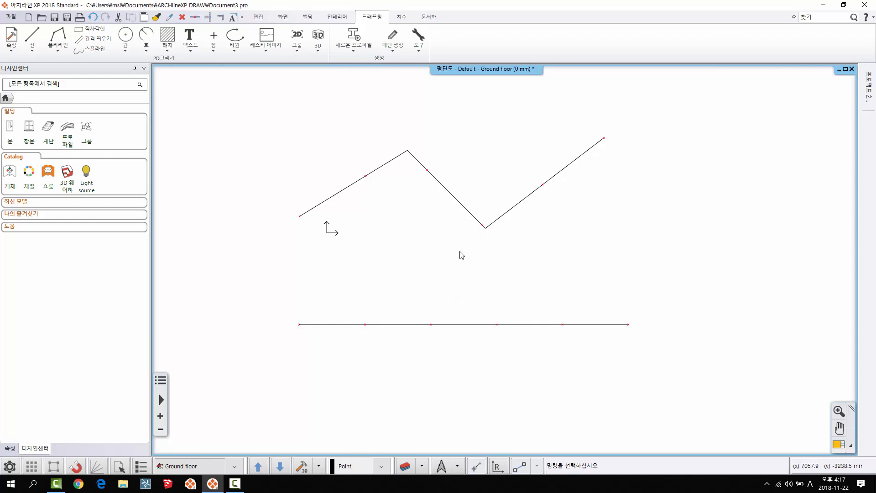
# - Remove the division points from both the zigzag and the horizontal line
pyautogui.click(217, 53)
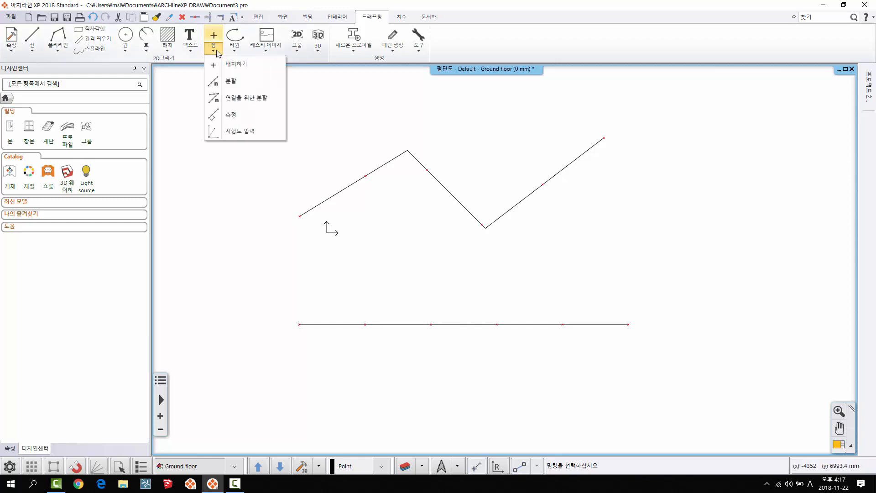
pyautogui.click(458, 269)
pyautogui.click(395, 235)
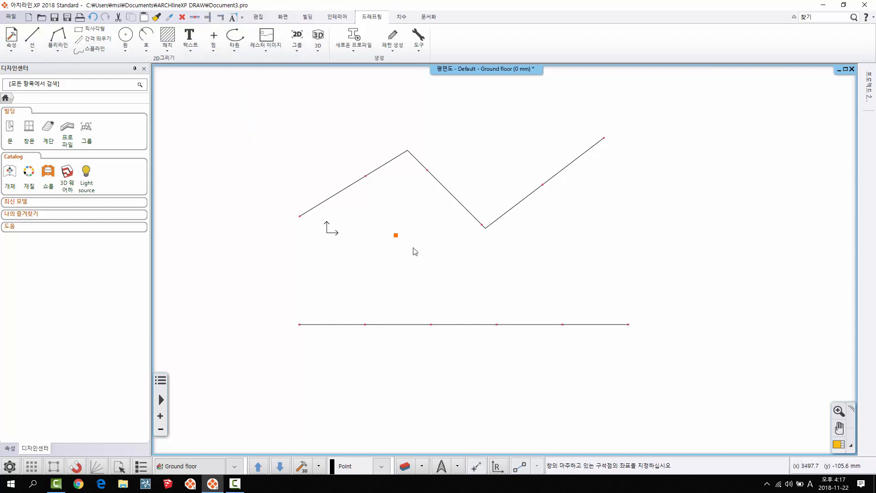
pyautogui.click(414, 248)
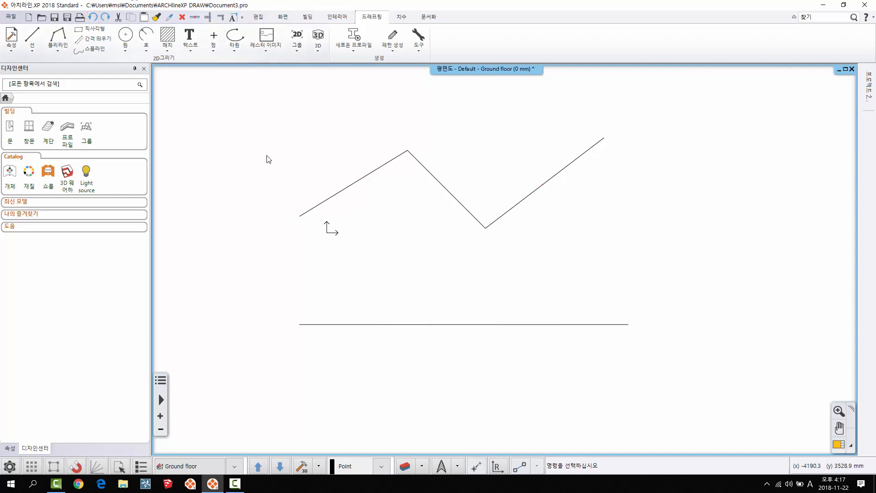
# - Place points along the horizontal line at 500 mm intervals with the Measure point command, starting from its left end
pyautogui.click(214, 51)
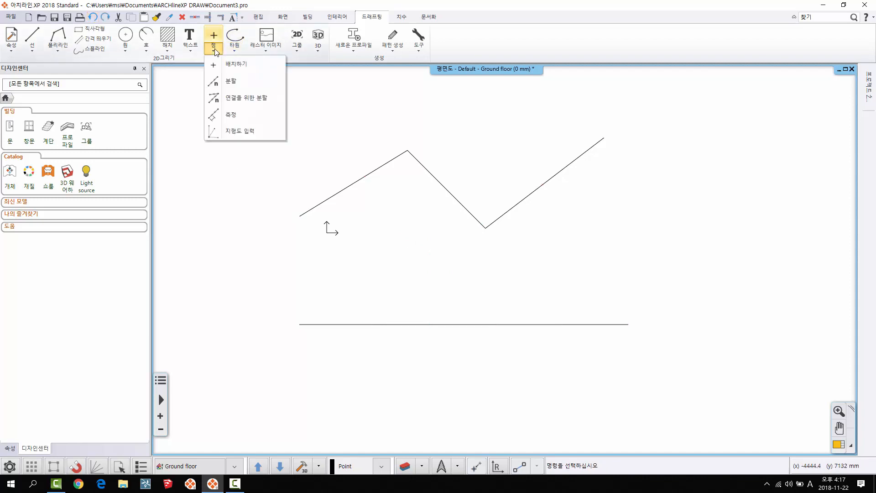
pyautogui.click(236, 114)
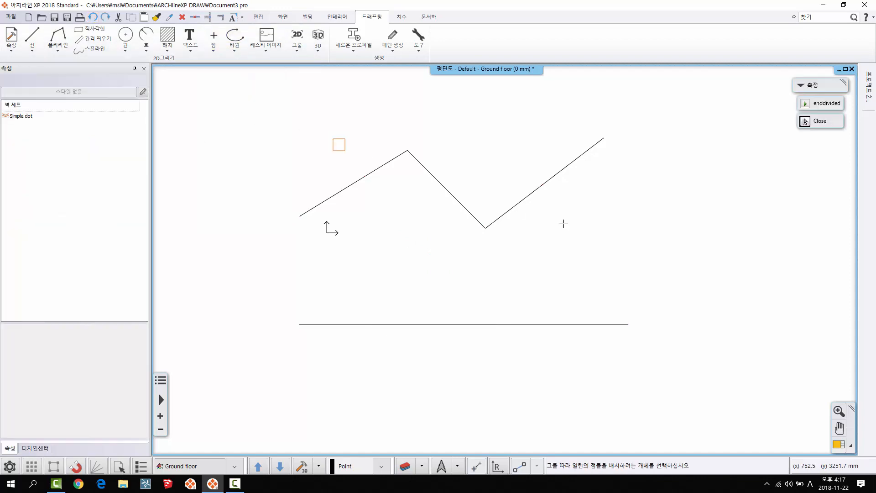
pyautogui.click(309, 324)
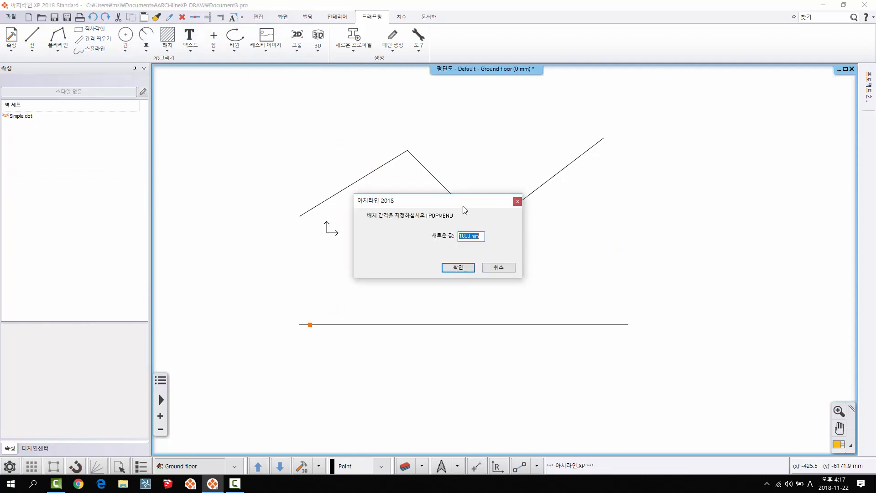
pyautogui.moveTo(463, 206); pyautogui.dragTo(424, 180)
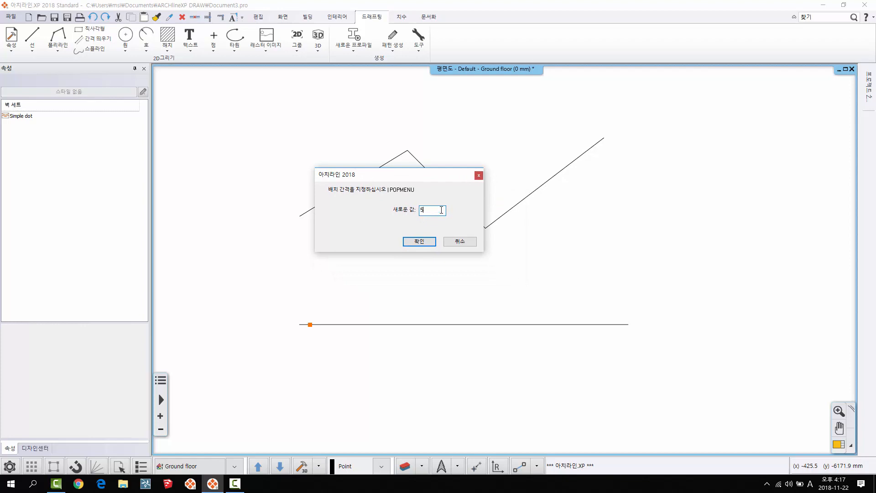
pyautogui.click(412, 241)
# - Check the spacing of the first two points on the horizontal line with an aligned dimension, and undo that dimension
pyautogui.scroll(2, 415, 283)
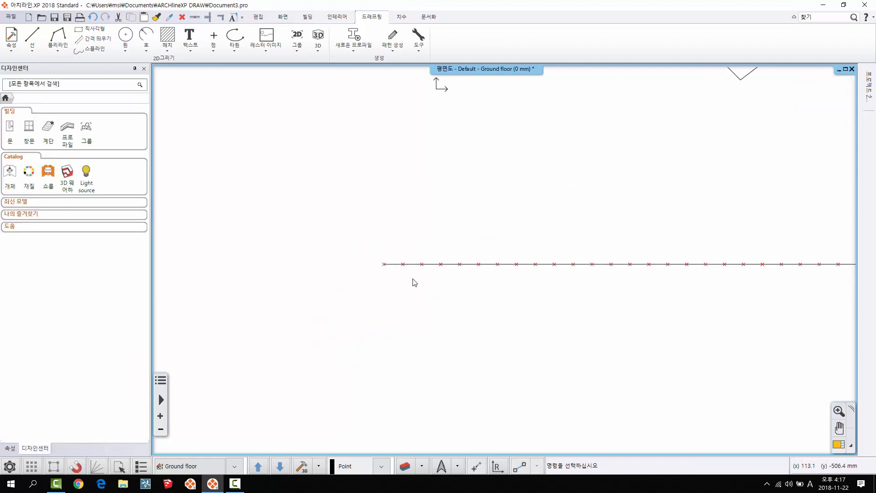
pyautogui.scroll(1, 415, 282)
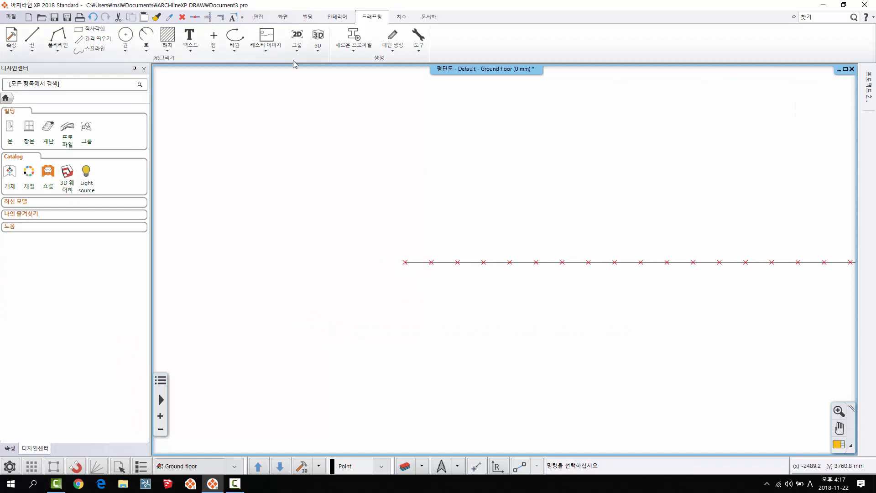
pyautogui.click(401, 16)
pyautogui.click(60, 52)
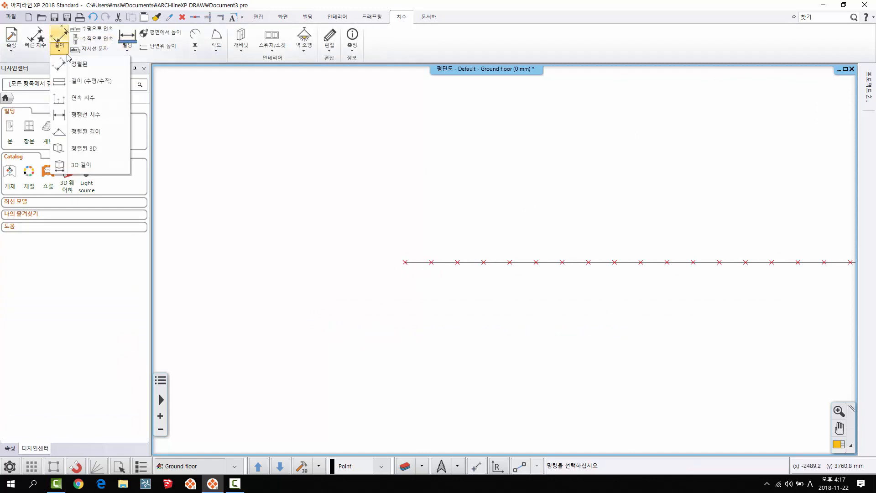
pyautogui.click(78, 64)
pyautogui.click(405, 262)
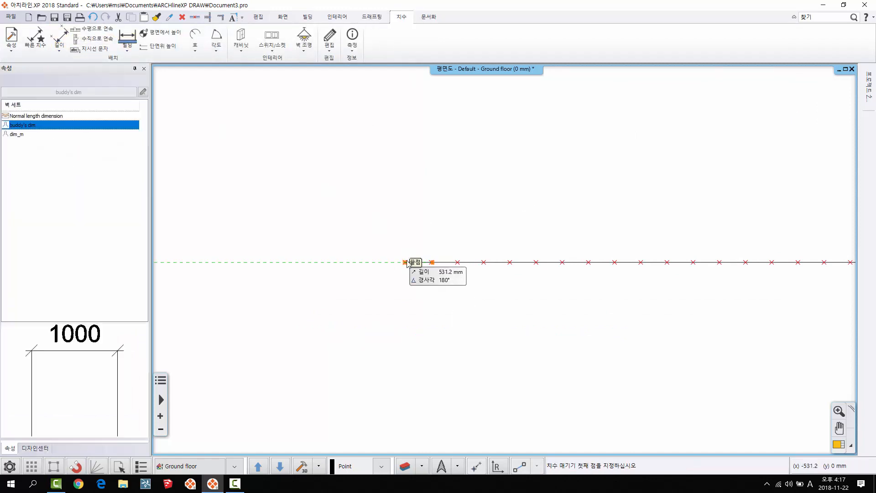
pyautogui.click(431, 249)
pyautogui.click(429, 194)
pyautogui.press('Escape')
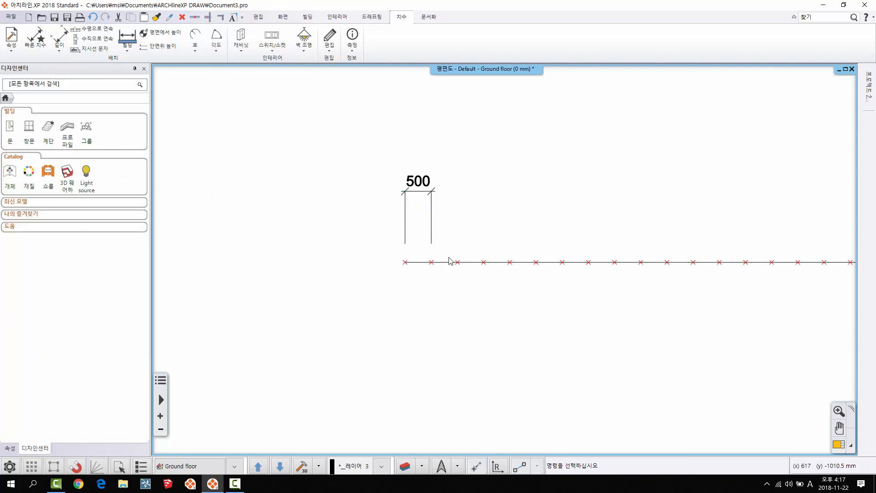
pyautogui.scroll(-3, 448, 244)
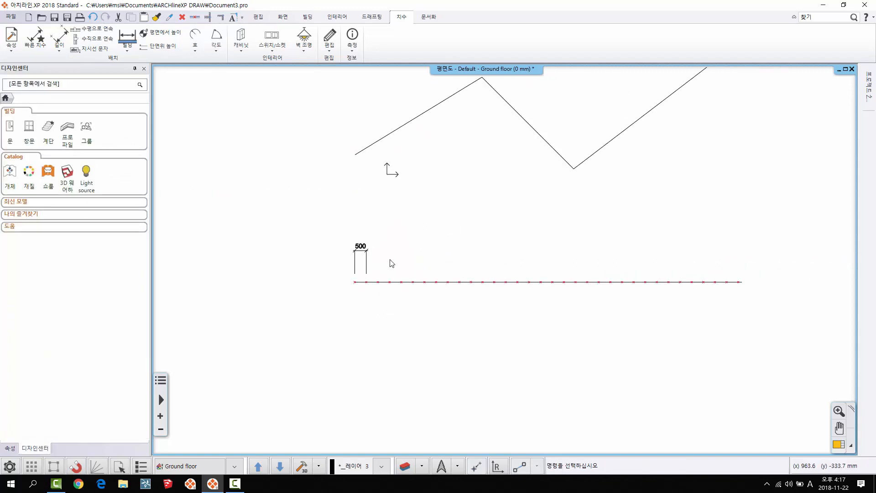
pyautogui.hotkey('ctrl', 'z')
# - Inspect the spacing of the measured points along the horizontal line at close range
pyautogui.moveTo(454, 277); pyautogui.dragTo(409, 269, button='middle')
pyautogui.scroll(4, 376, 270)
pyautogui.scroll(2, 408, 275)
pyautogui.click(413, 268)
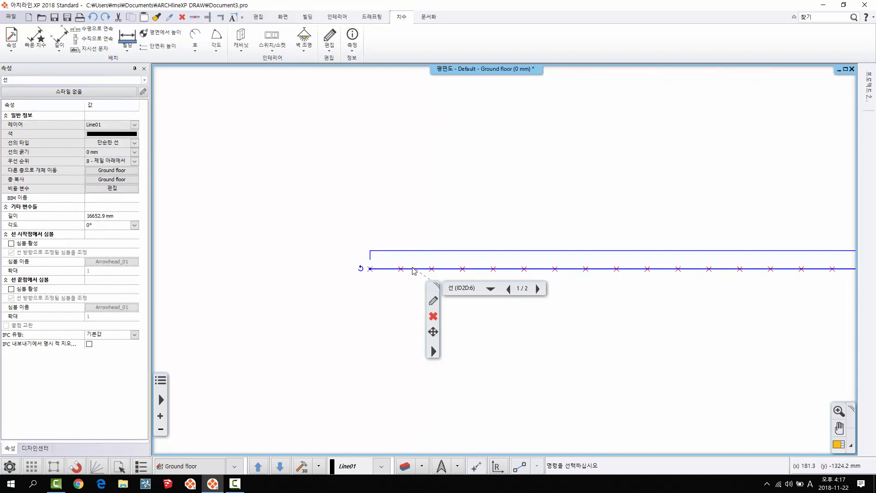
pyautogui.press('Escape')
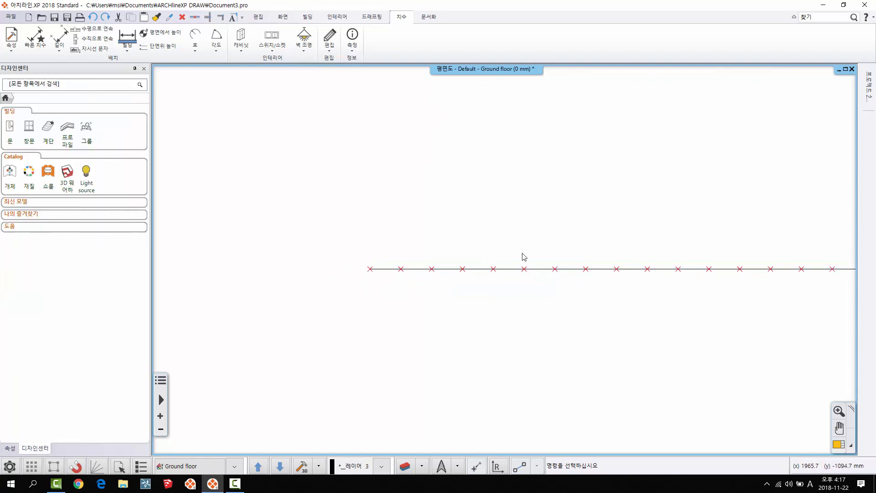
pyautogui.scroll(-8, 520, 257)
pyautogui.moveTo(630, 256); pyautogui.dragTo(543, 262, button='middle')
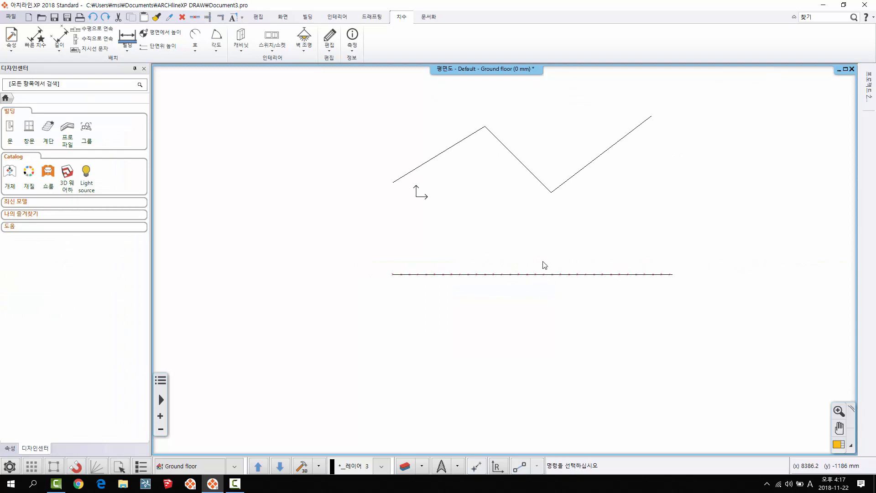
# - Begin the terrain input (지형도 입력) point command in the empty area and place three points, one of them straight above the reference point
pyautogui.click(371, 17)
pyautogui.click(220, 51)
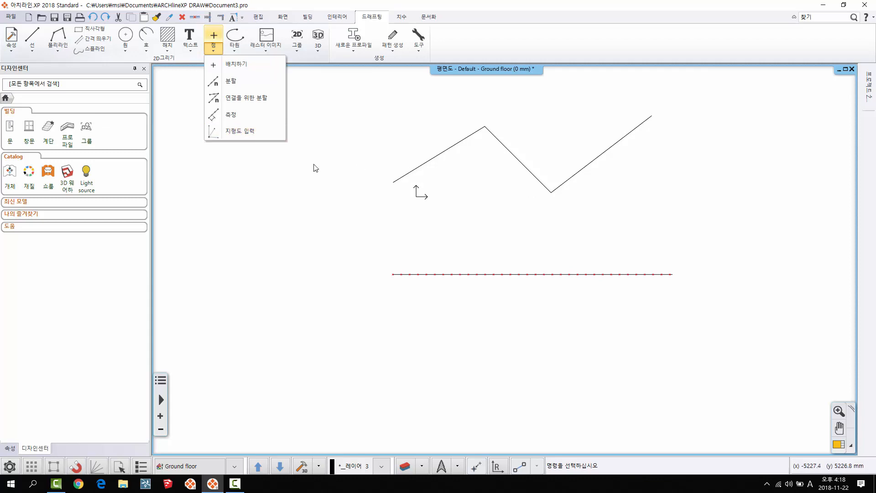
pyautogui.moveTo(313, 164); pyautogui.dragTo(489, 162, button='middle')
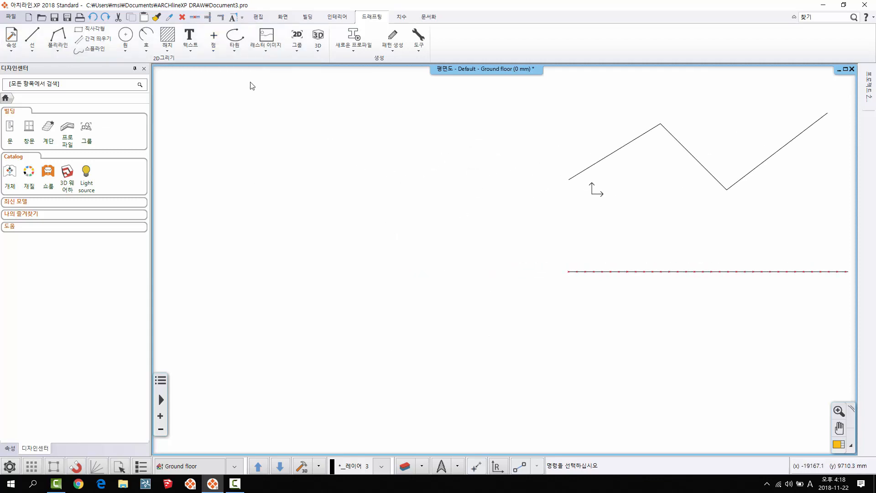
pyautogui.click(235, 43)
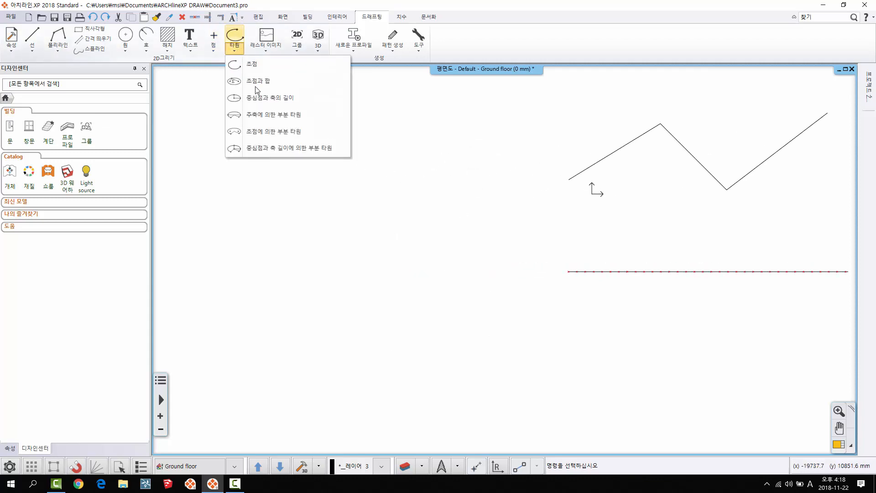
pyautogui.click(213, 46)
pyautogui.click(220, 133)
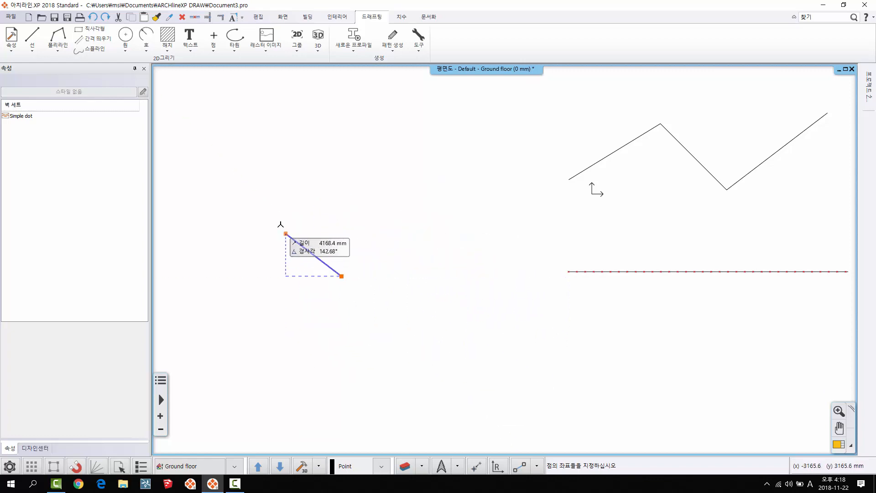
pyautogui.click(266, 201)
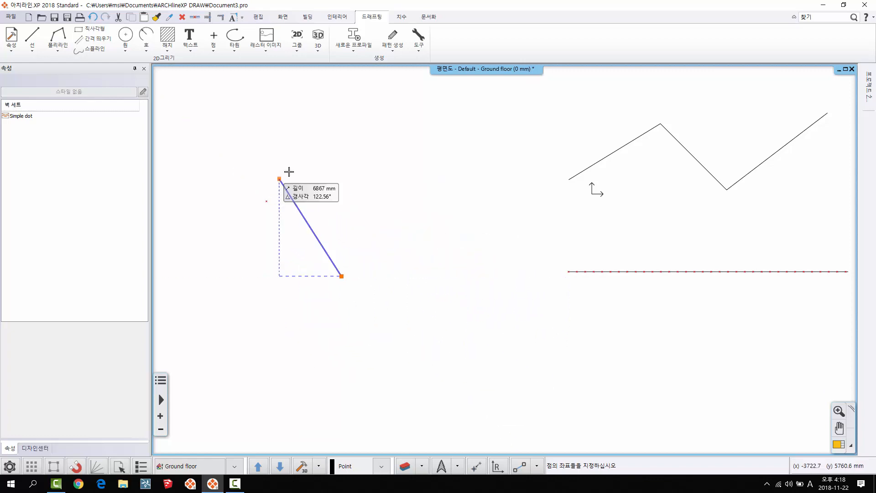
pyautogui.write('ㅊ00')
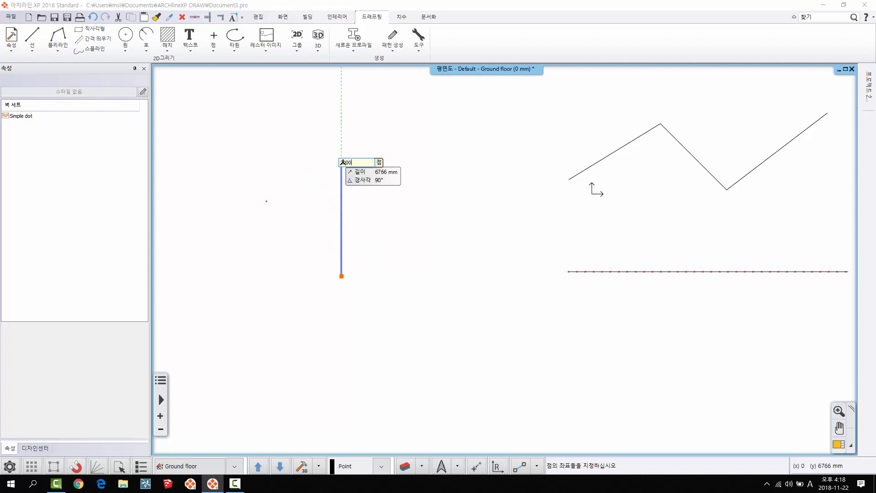
pyautogui.press('Return')
pyautogui.click(400, 264)
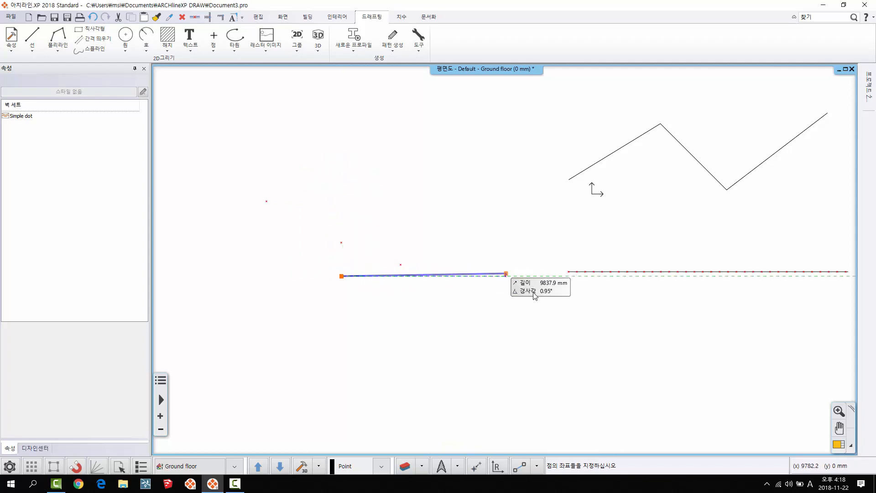
# - Place twelve more terrain points in a loose loop running clockwise around the reference point, and end the command
pyautogui.click(505, 276)
pyautogui.click(564, 333)
pyautogui.click(575, 388)
pyautogui.click(507, 420)
pyautogui.click(447, 415)
pyautogui.click(371, 363)
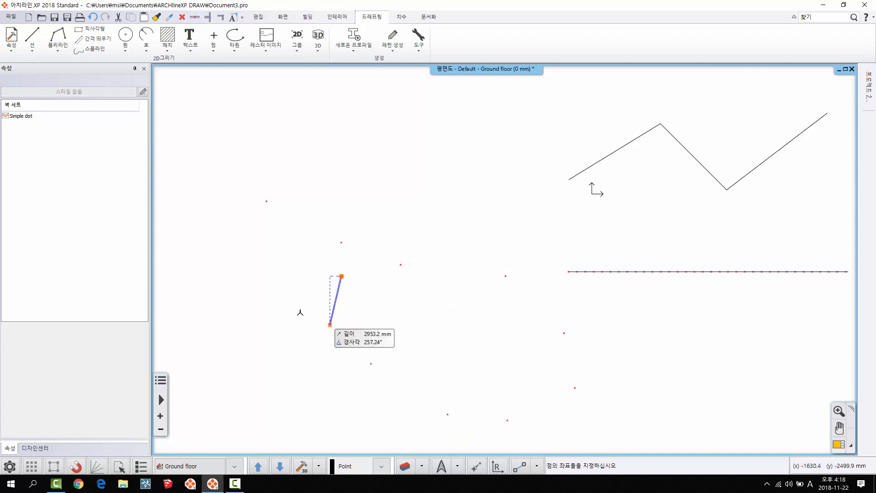
pyautogui.click(302, 315)
pyautogui.click(235, 290)
pyautogui.click(199, 276)
pyautogui.click(185, 235)
pyautogui.click(186, 194)
pyautogui.click(197, 168)
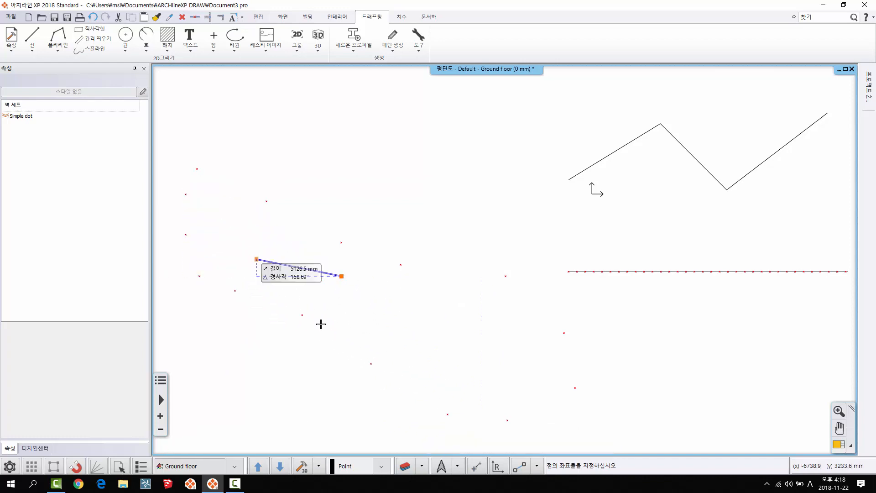
pyautogui.rightClick(346, 297)
pyautogui.rightClick(346, 299)
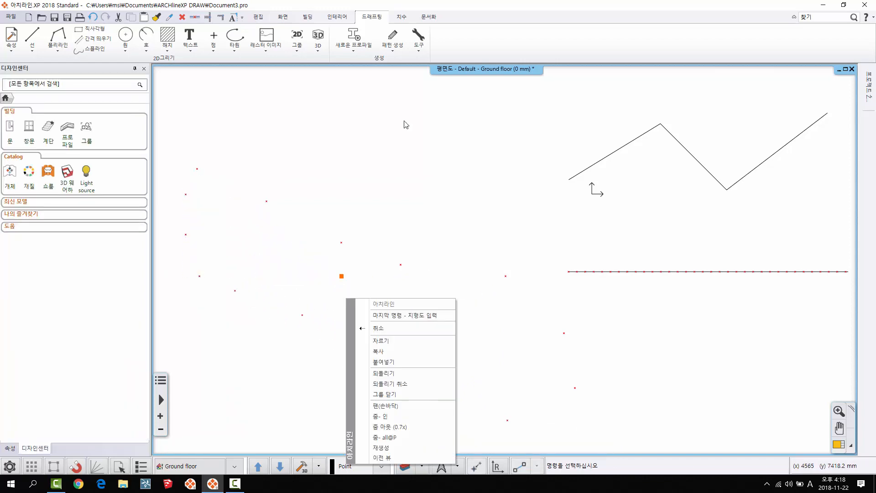
pyautogui.click(406, 106)
pyautogui.click(326, 278)
pyautogui.press('Escape')
# - Examine the scattered terrain points and compare them with the measured points on the horizontal line
pyautogui.scroll(-2, 485, 261)
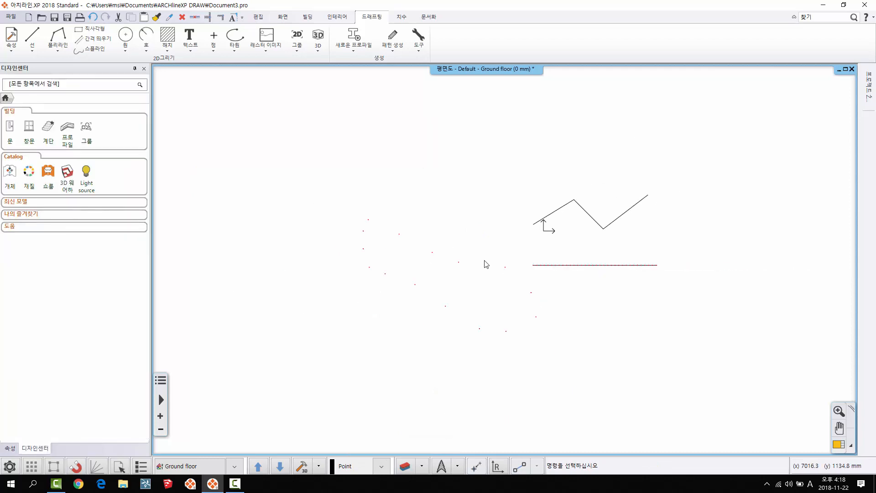
pyautogui.moveTo(487, 264); pyautogui.dragTo(381, 252, button='middle')
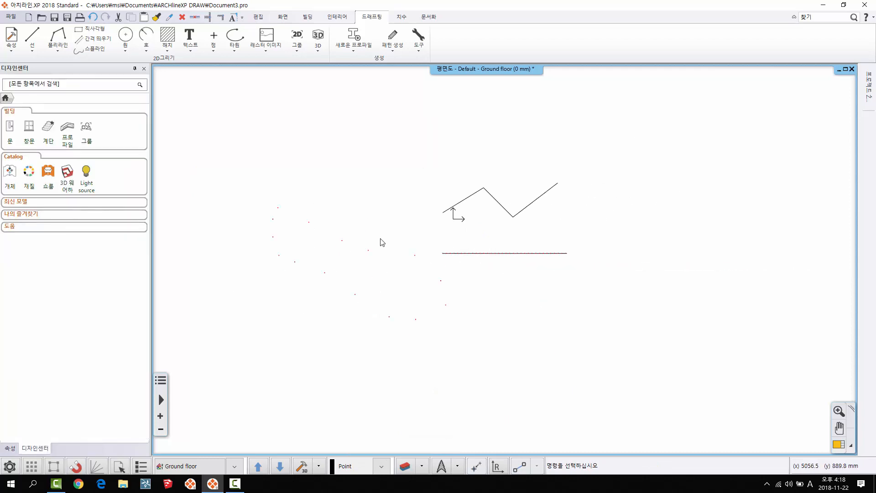
pyautogui.scroll(3, 429, 286)
pyautogui.scroll(2, 564, 254)
pyautogui.moveTo(499, 260); pyautogui.dragTo(561, 287, button='middle')
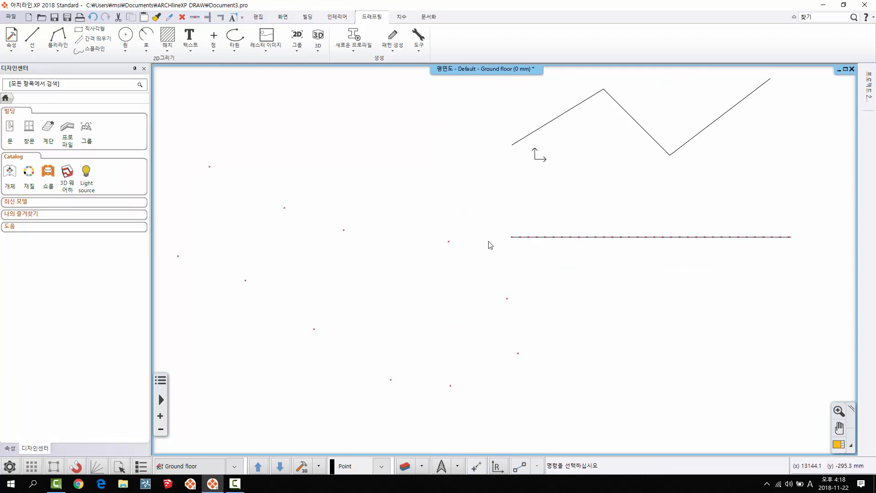
pyautogui.scroll(3, 511, 245)
pyautogui.scroll(1, 511, 250)
pyautogui.click(507, 249)
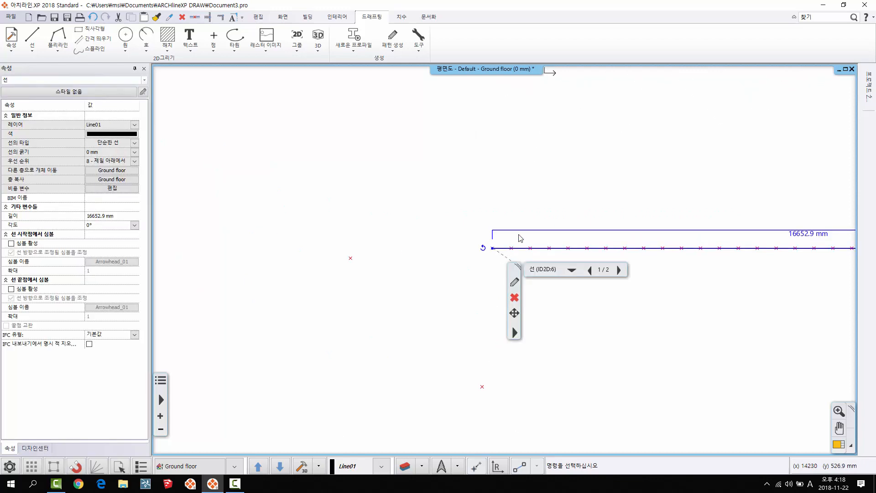
pyautogui.press('Escape')
pyautogui.scroll(-8, 504, 259)
pyautogui.moveTo(602, 325); pyautogui.dragTo(619, 299, button='middle')
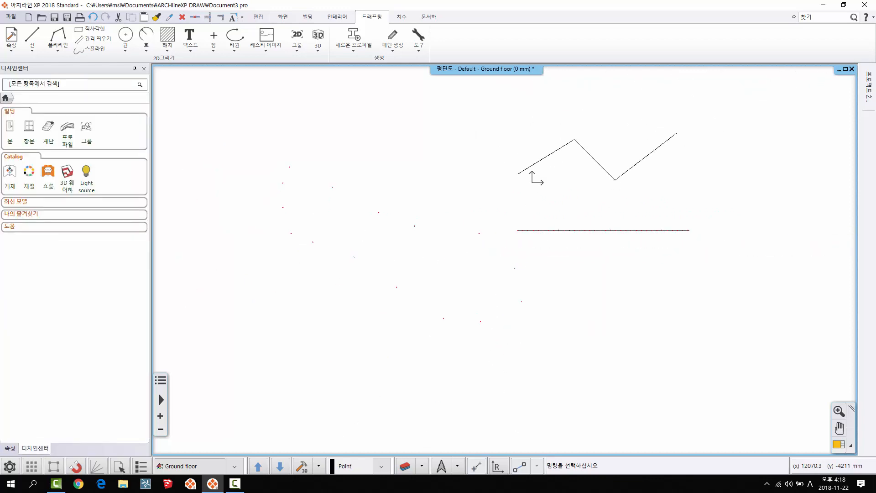
pyautogui.scroll(4, 627, 255)
pyautogui.scroll(2, 458, 202)
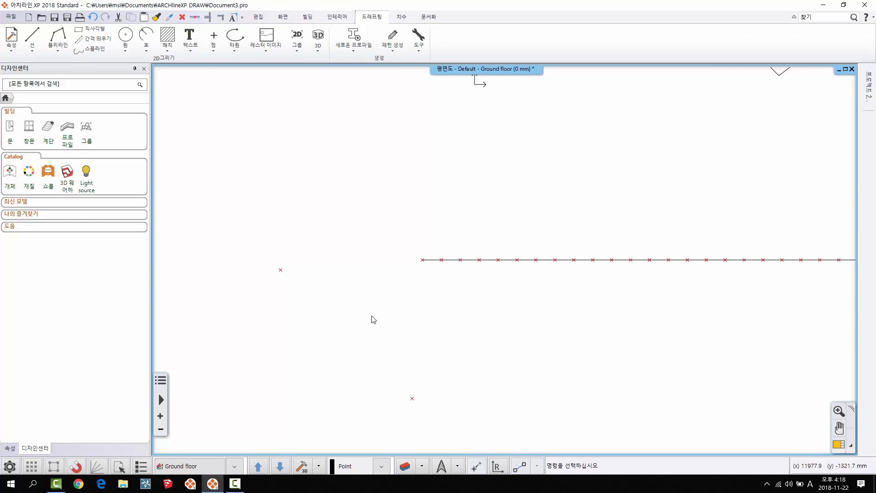
pyautogui.scroll(-3, 457, 309)
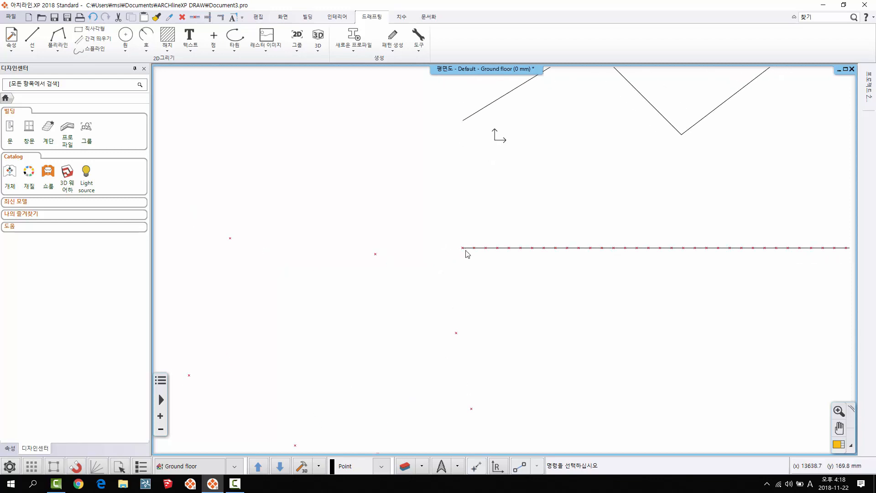
# - Select every point in the drawing by property, using object type 점 (point) as the criterion, and clear the selection
pyautogui.click(119, 467)
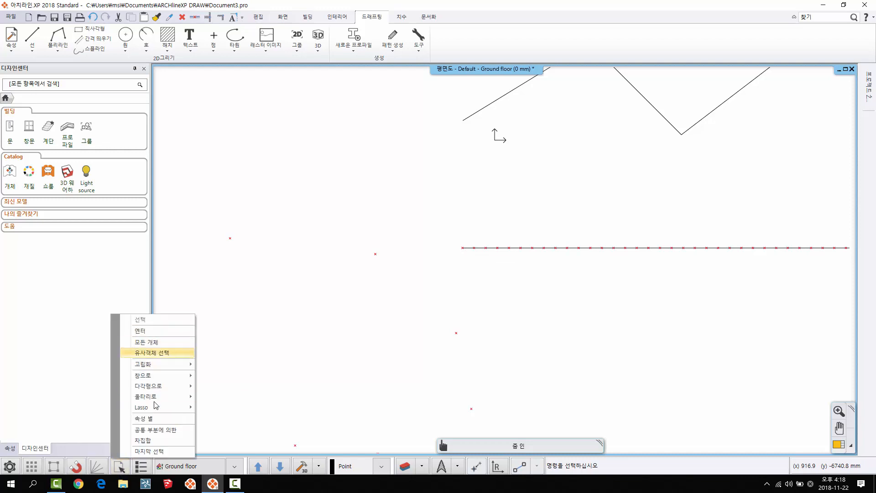
pyautogui.click(166, 419)
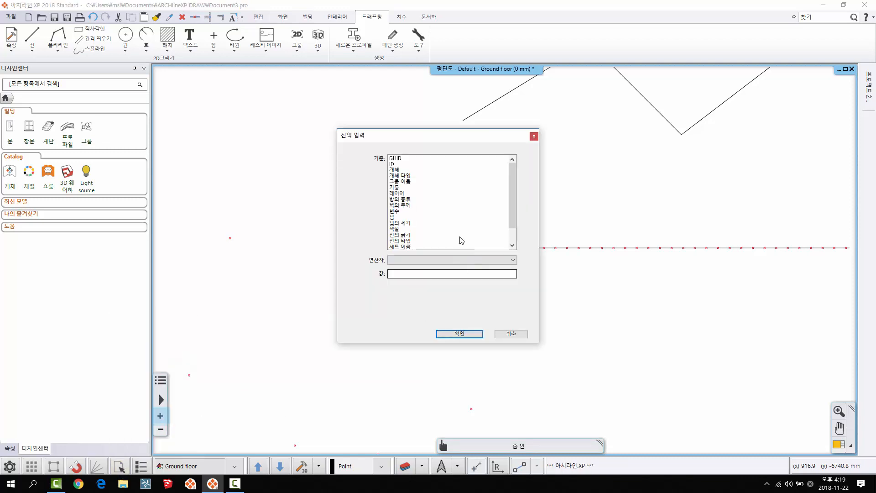
pyautogui.click(404, 176)
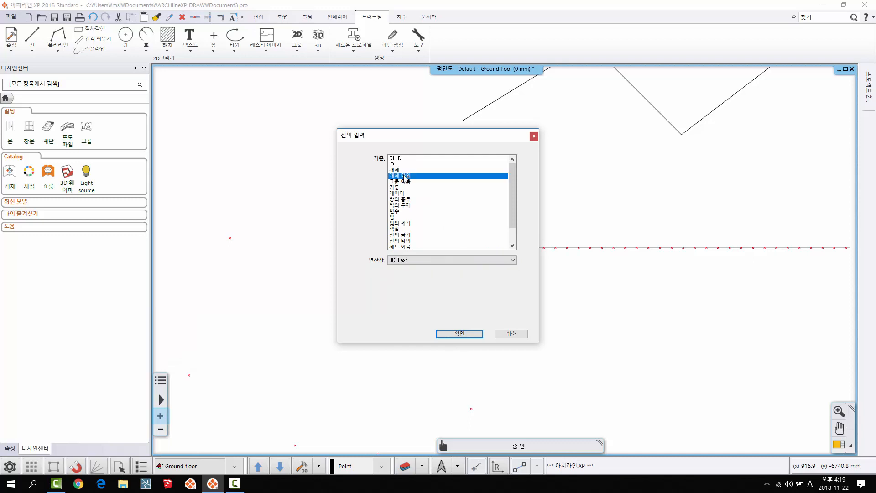
pyautogui.click(447, 260)
pyautogui.scroll(-5, 429, 379)
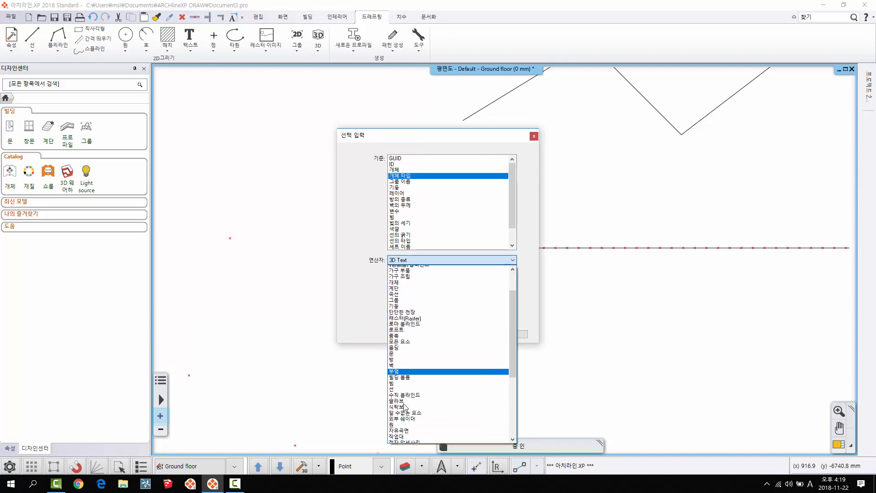
pyautogui.click(407, 428)
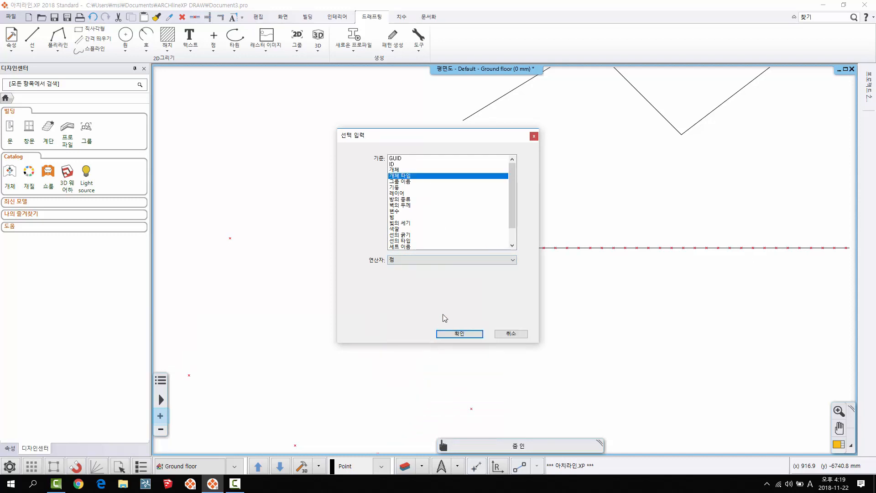
pyautogui.click(448, 336)
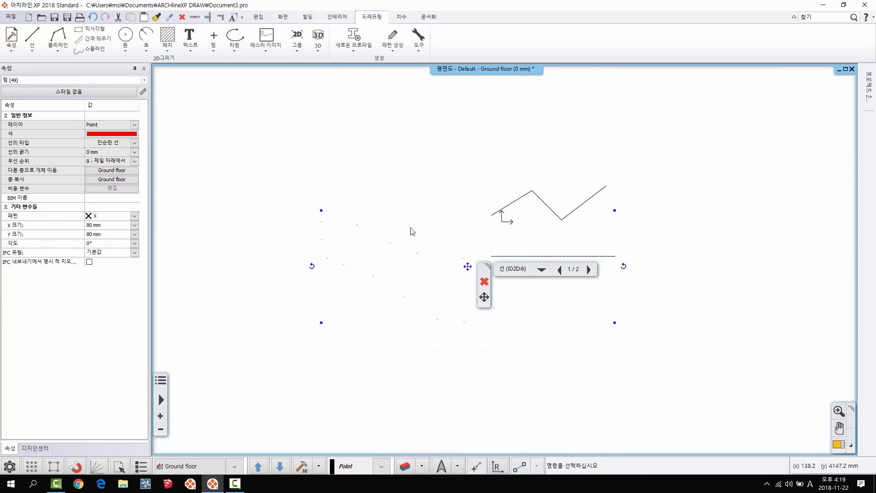
pyautogui.press('Delete')
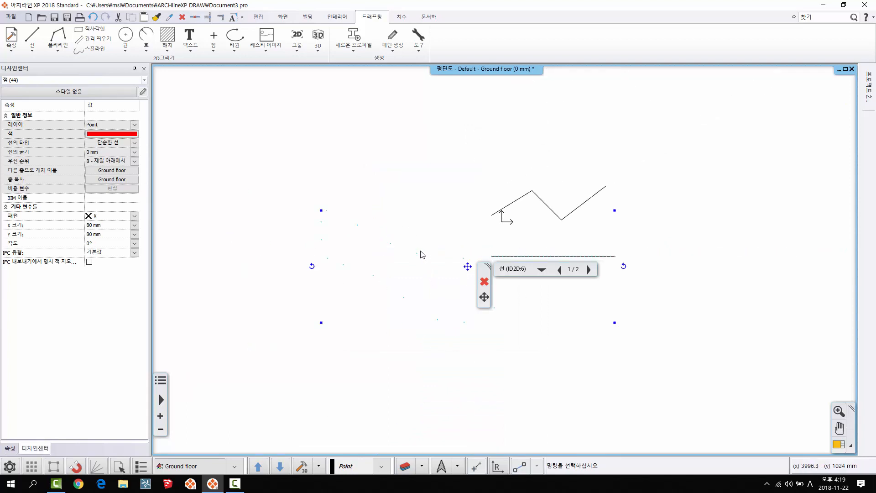
# - Extend the selection from one terrain point to all similar objects, delete them, and clear all remaining lines and points from the drawing
pyautogui.scroll(3, 417, 253)
pyautogui.click(436, 225)
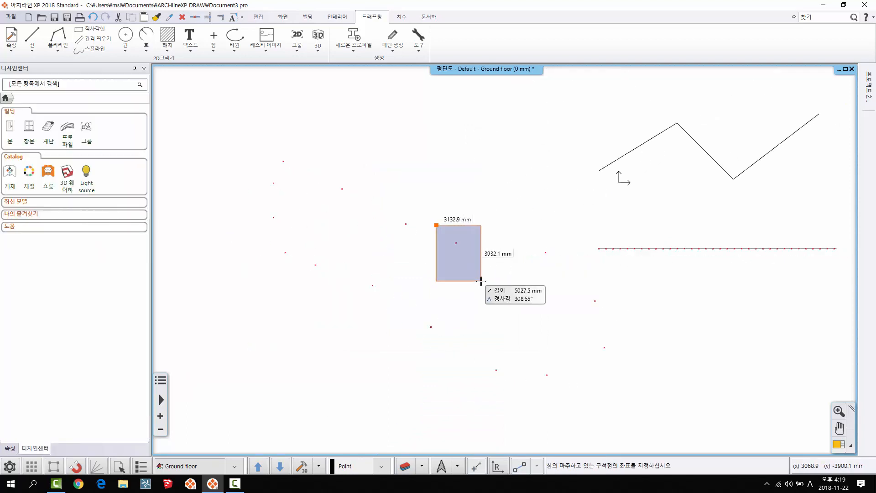
pyautogui.click(481, 281)
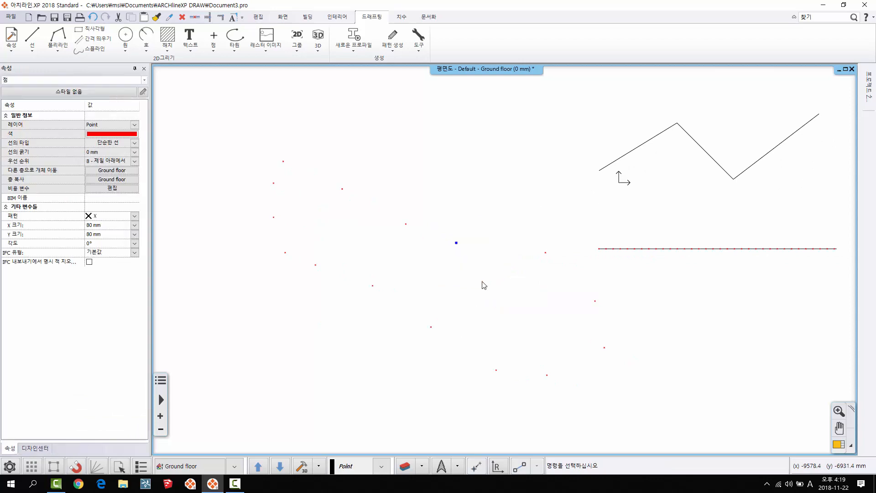
pyautogui.rightClick(464, 250)
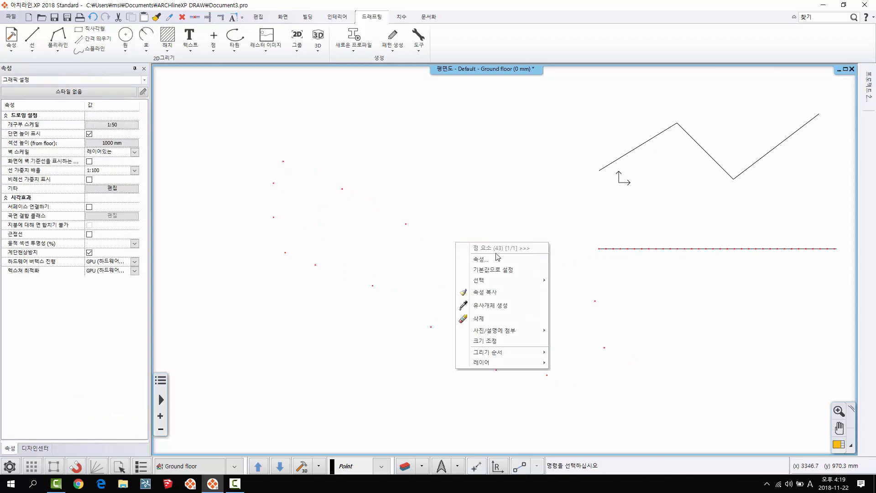
pyautogui.moveTo(512, 280)
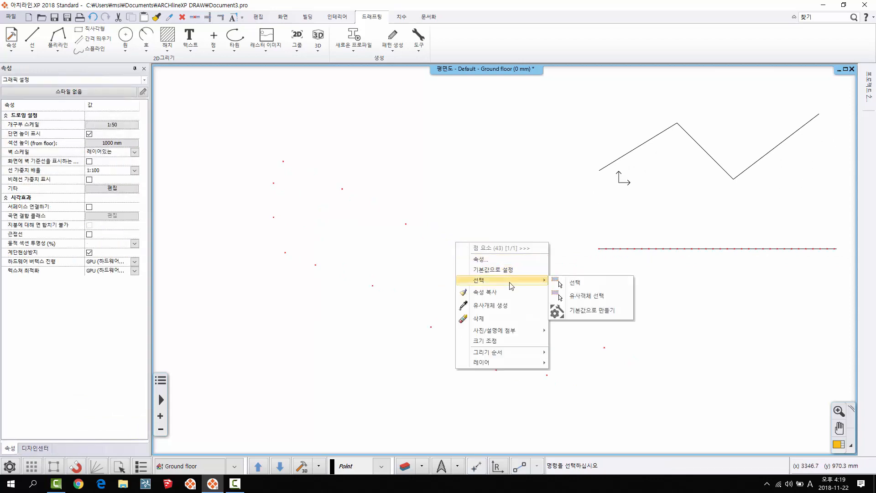
pyautogui.click(589, 296)
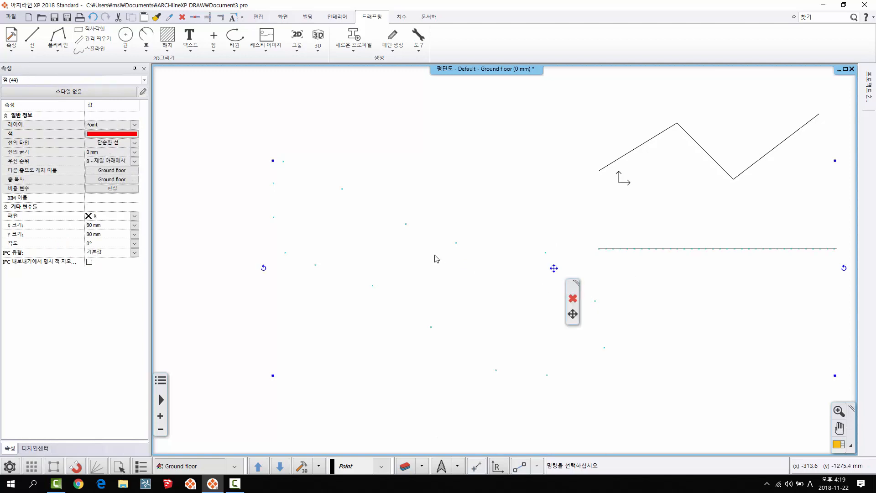
pyautogui.scroll(-1, 593, 292)
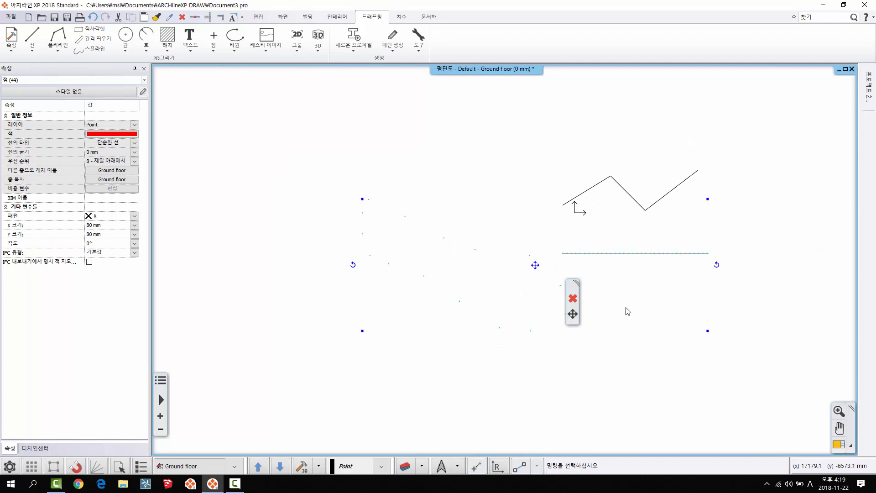
pyautogui.click(573, 298)
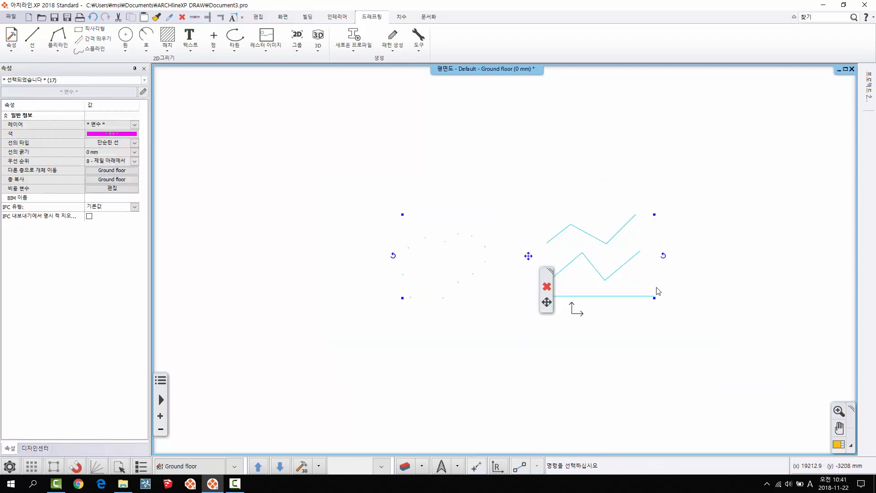
pyautogui.press('Delete')
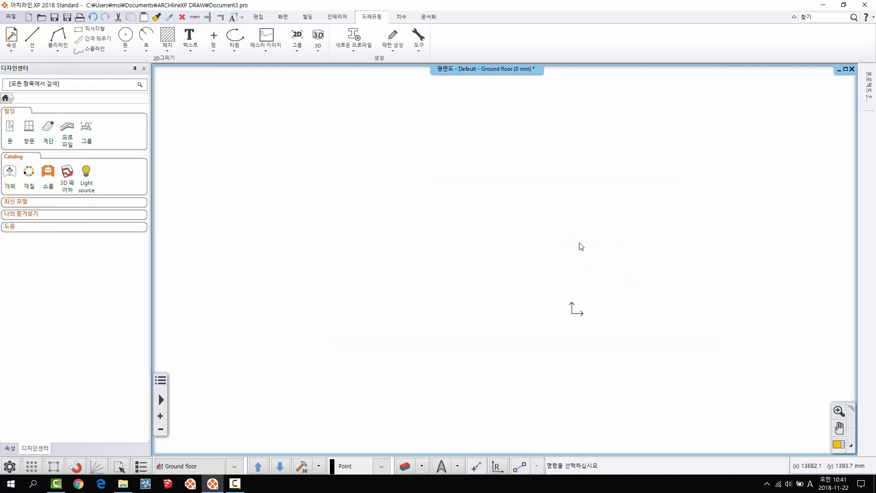
# - Draw an ellipse by two horizontally aligned foci and a point on its curve, with semi-axes about 2412 mm and 1484 mm
pyautogui.click(235, 46)
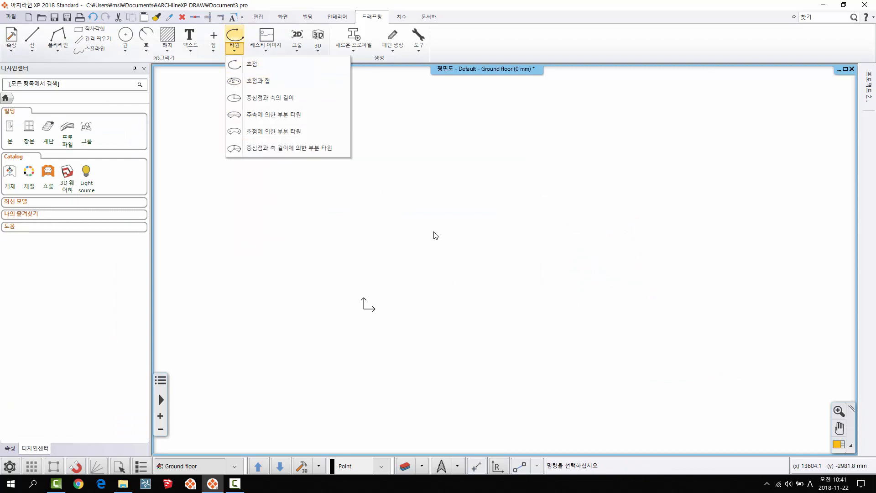
pyautogui.moveTo(433, 234); pyautogui.dragTo(382, 262, button='middle')
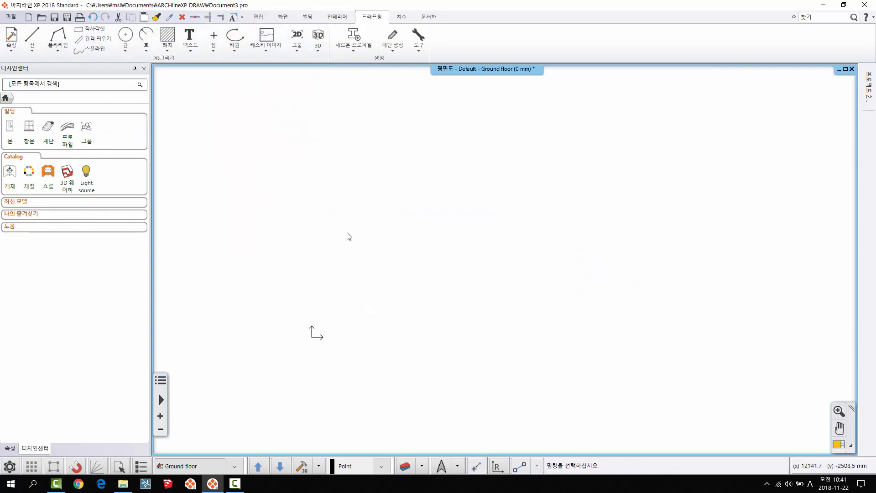
pyautogui.click(234, 53)
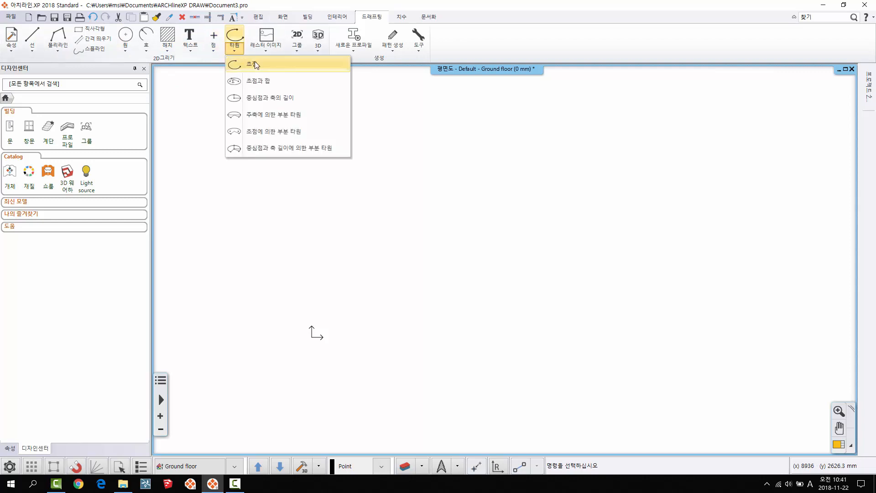
pyautogui.click(254, 63)
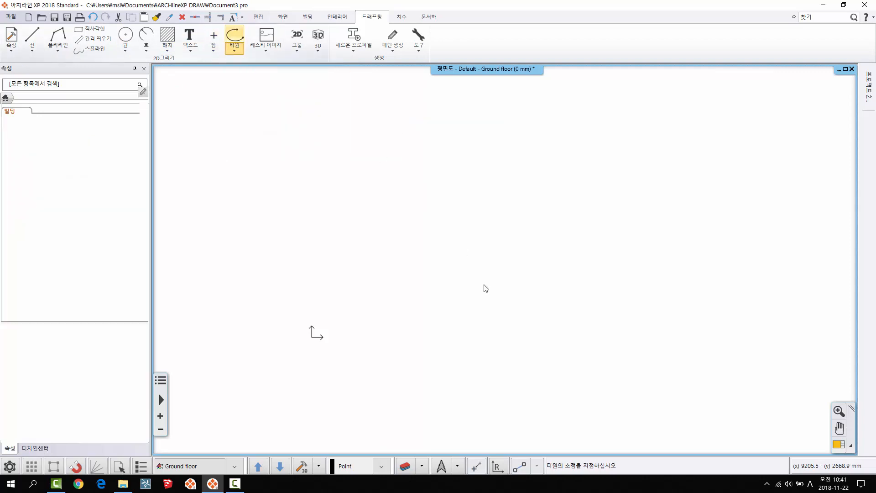
pyautogui.click(347, 257)
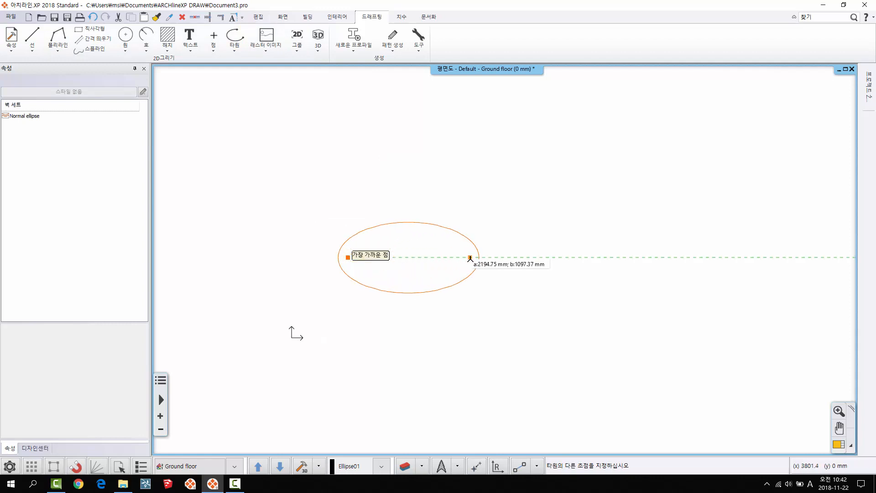
pyautogui.click(470, 257)
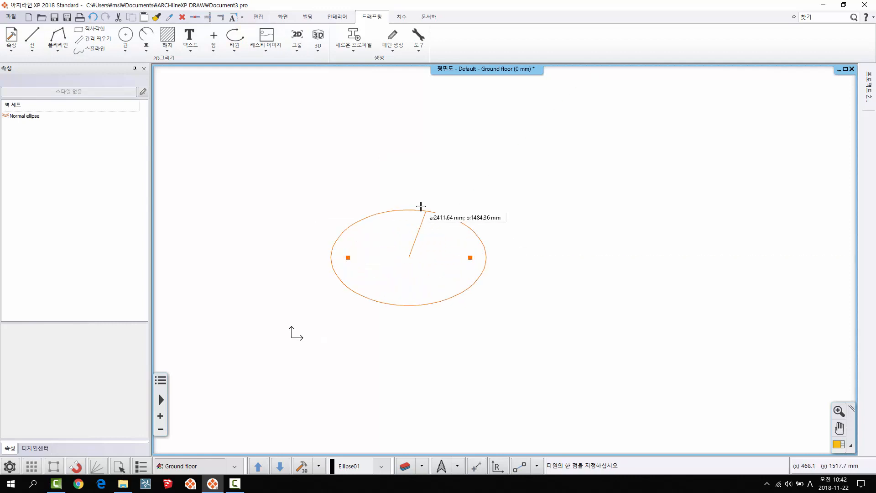
pyautogui.click(409, 209)
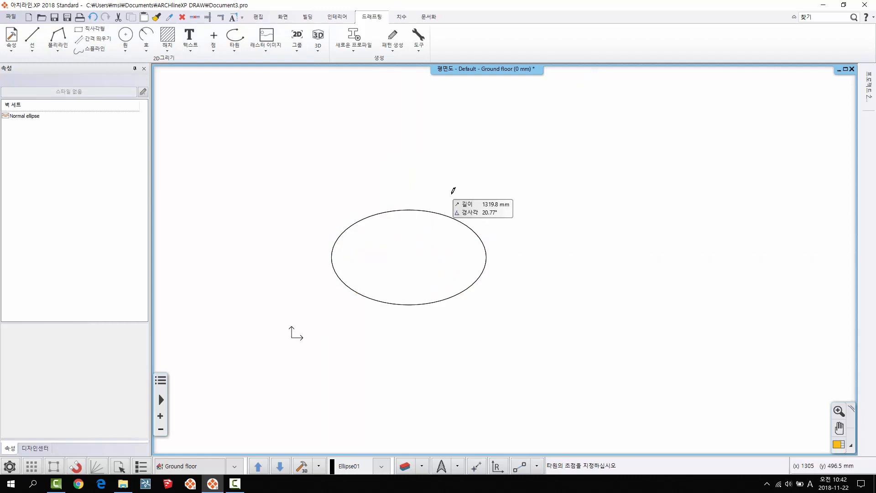
pyautogui.press('Escape')
# - Draw a second ellipse up and left of the first by foci about 4170 mm apart, with a distance sum of 5000
pyautogui.click(234, 52)
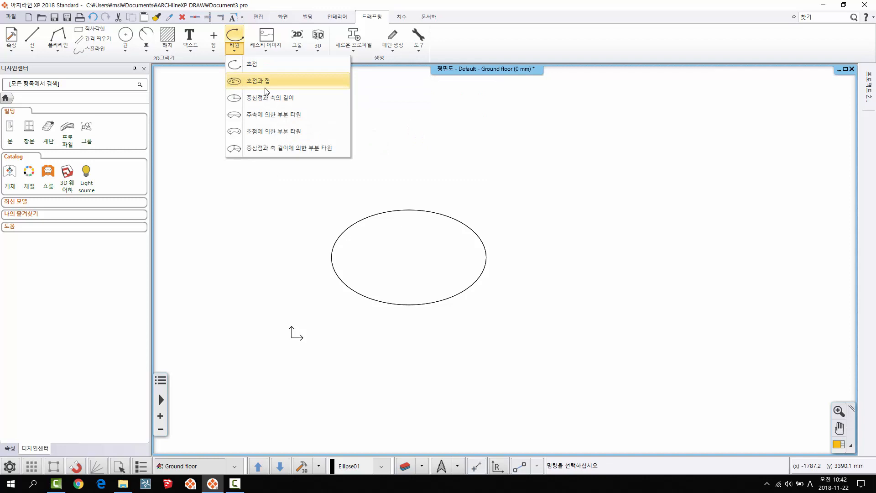
pyautogui.click(266, 89)
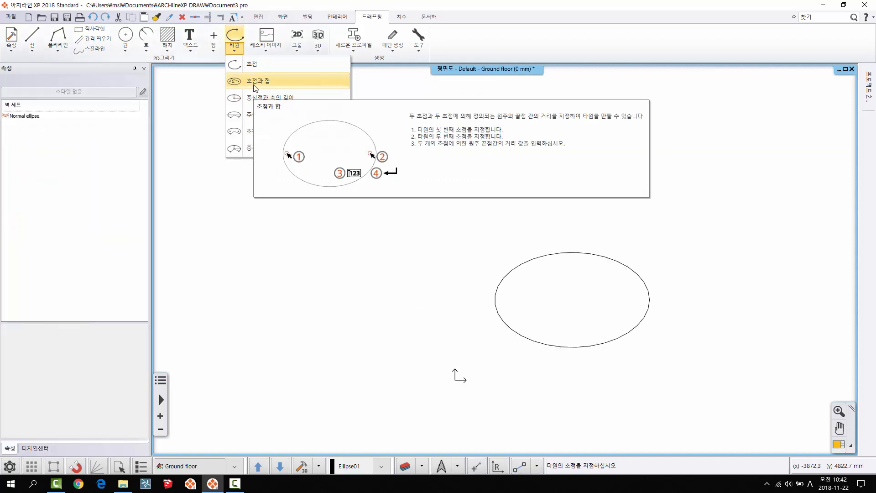
pyautogui.click(256, 86)
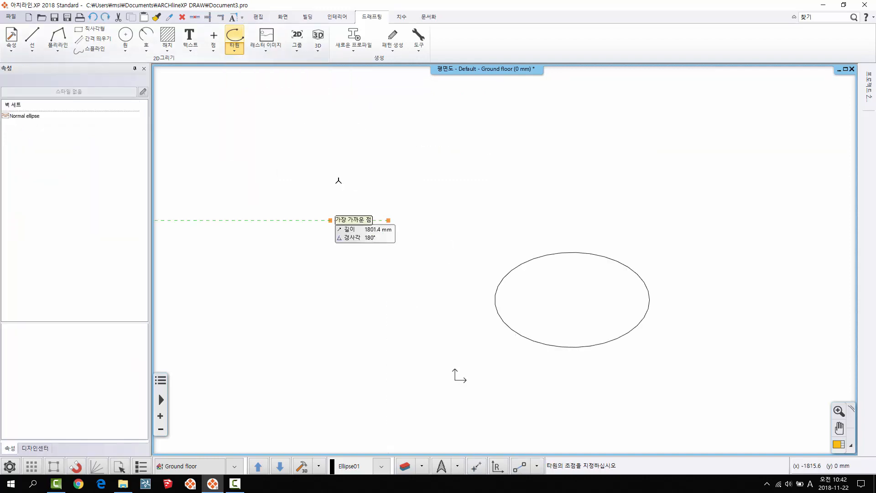
pyautogui.click(308, 220)
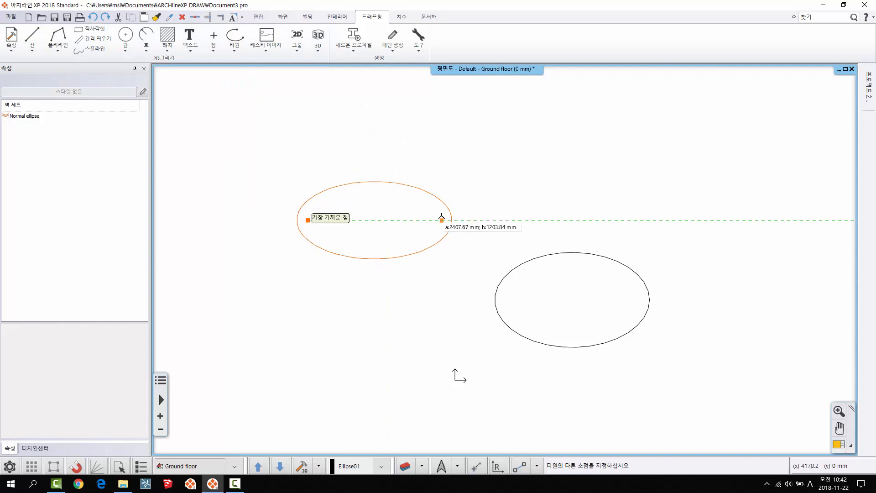
pyautogui.click(441, 220)
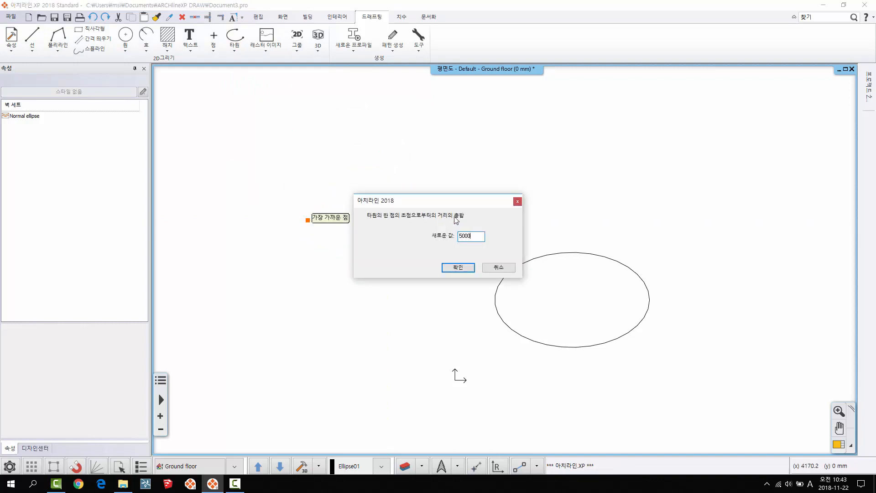
pyautogui.press('Return')
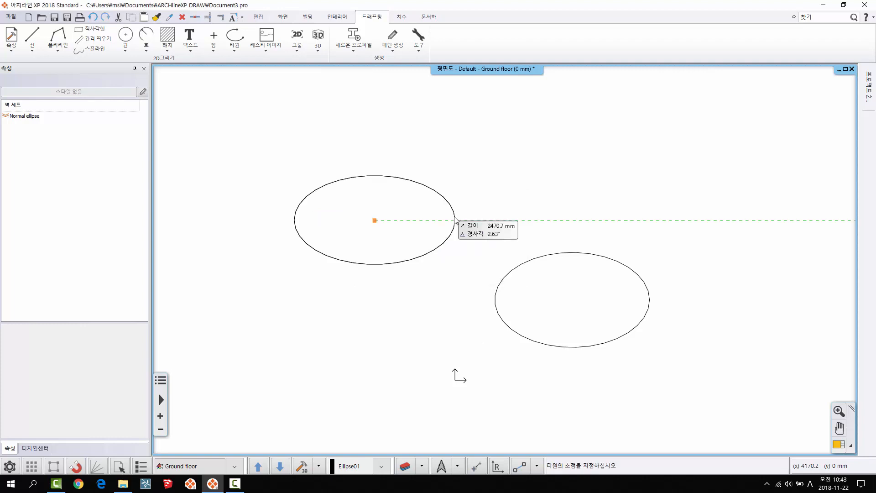
pyautogui.press('Escape')
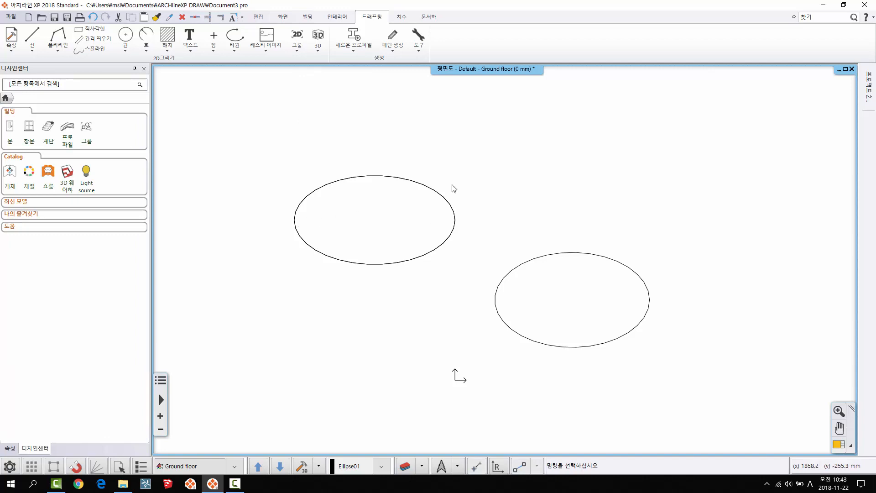
# - Add a length dimension above the second ellipse, spanning its full width from end to end
pyautogui.click(402, 18)
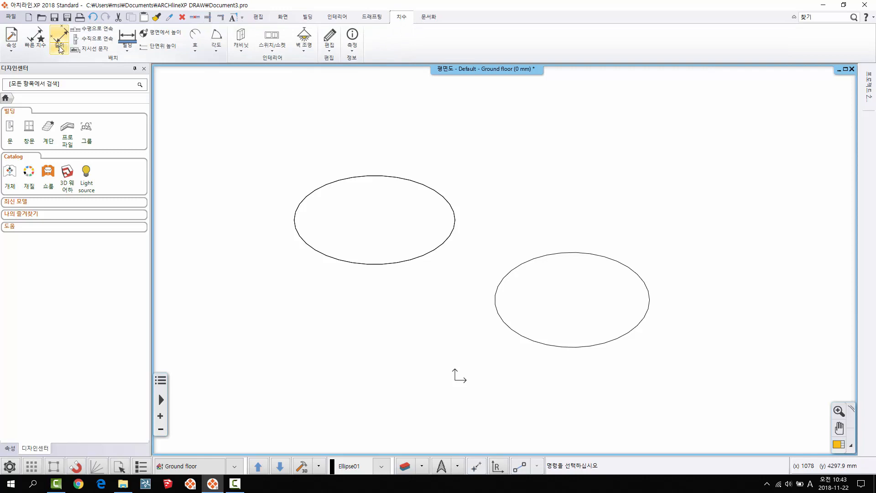
pyautogui.click(60, 49)
pyautogui.click(75, 64)
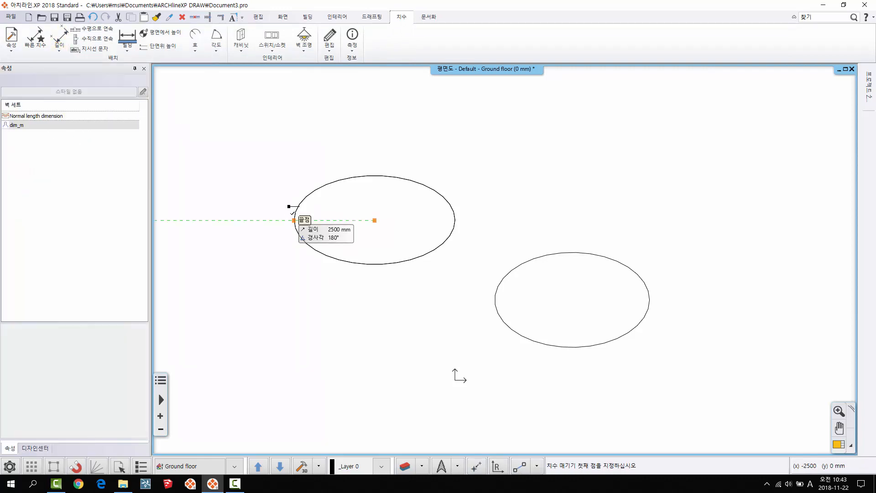
pyautogui.click(294, 220)
pyautogui.click(455, 220)
pyautogui.click(424, 145)
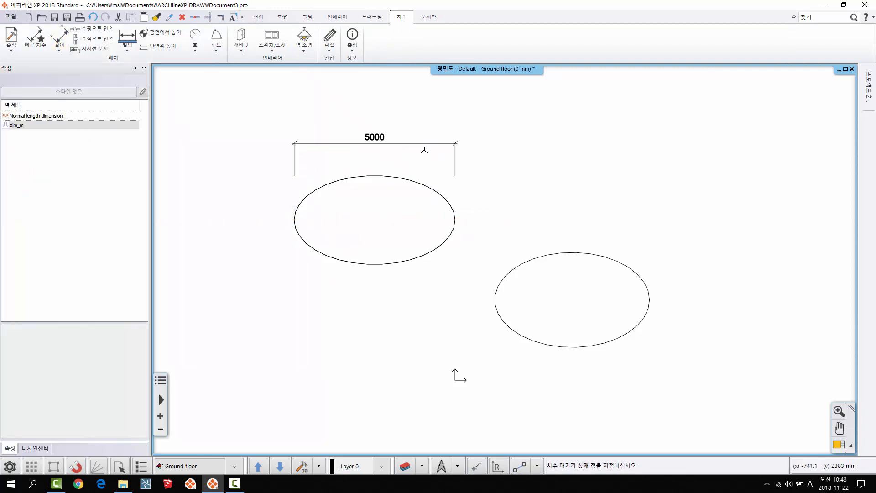
pyautogui.press('Escape')
# - Place a small ellipse by centre and axis lengths above the first ellipse, using the default axis values
pyautogui.moveTo(470, 187); pyautogui.dragTo(342, 189, button='middle')
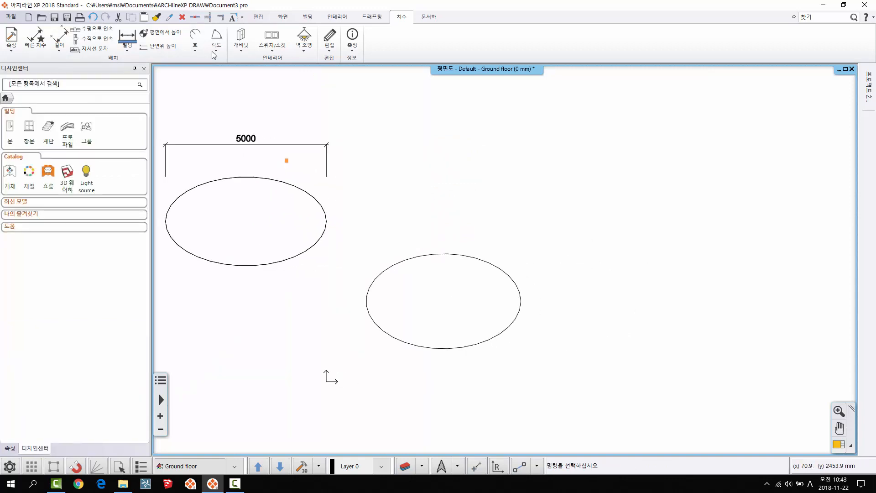
pyautogui.click(372, 16)
pyautogui.click(237, 51)
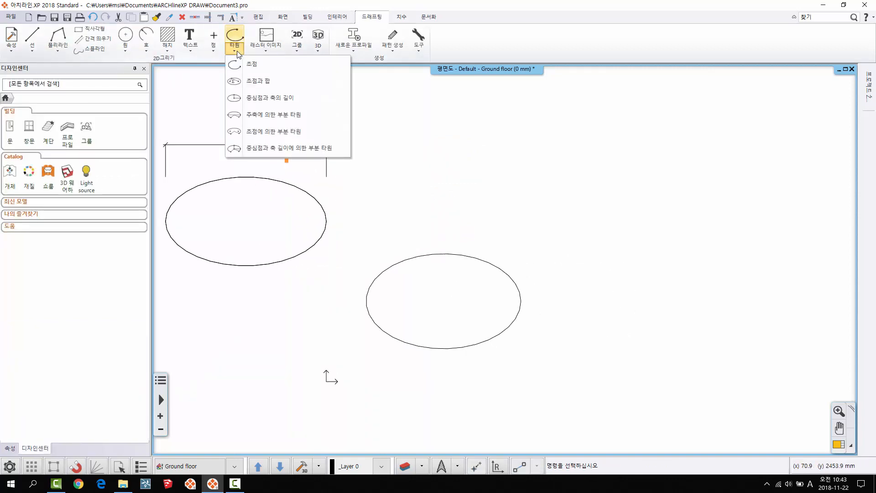
pyautogui.click(278, 102)
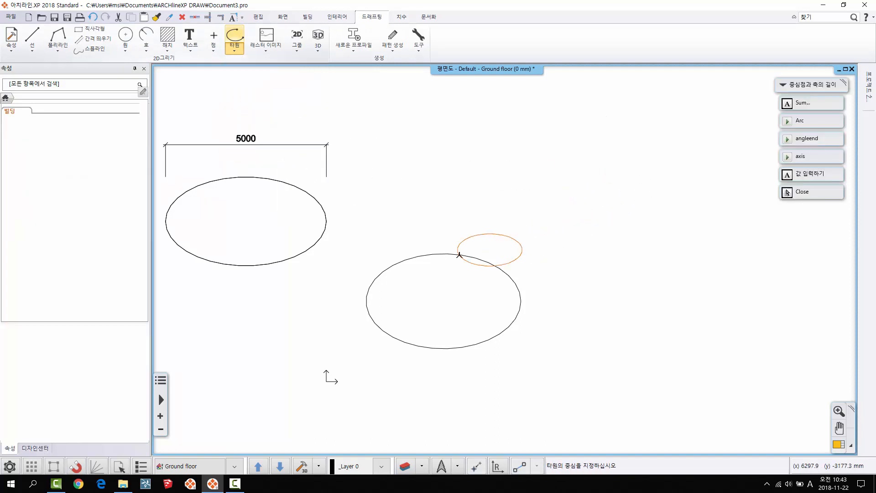
pyautogui.moveTo(512, 183); pyautogui.dragTo(454, 196, button='middle')
pyautogui.scroll(1, 399, 193)
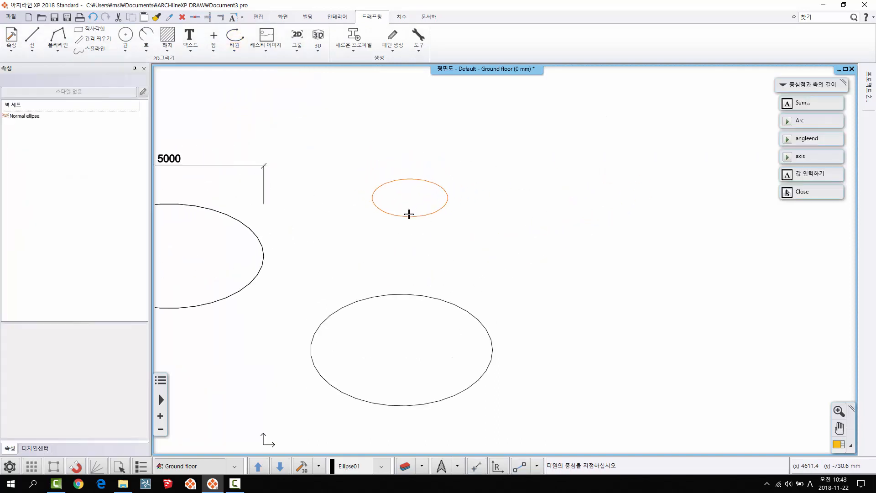
pyautogui.click(444, 207)
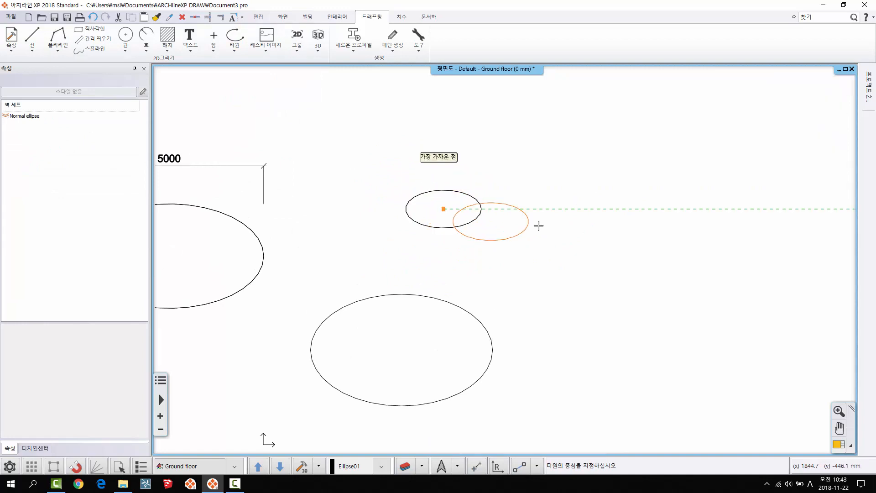
pyautogui.press('Escape')
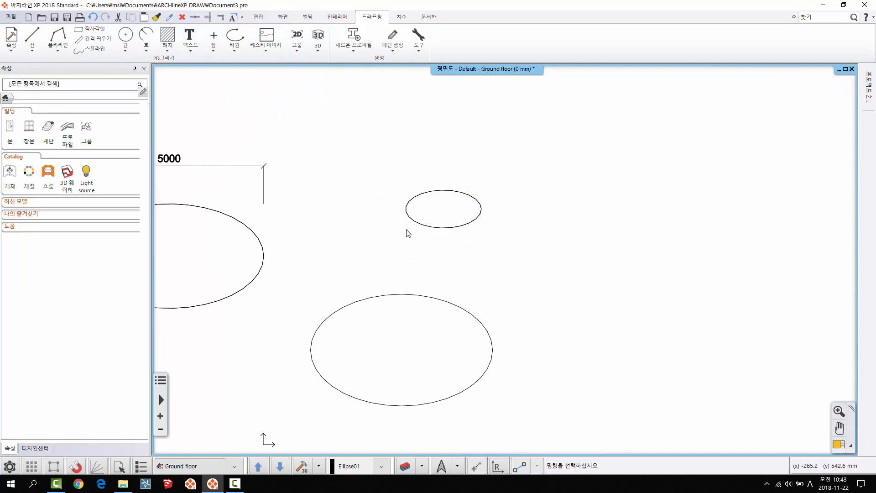
pyautogui.click(427, 226)
pyautogui.press('Escape')
pyautogui.moveTo(517, 194); pyautogui.dragTo(499, 203, button='middle')
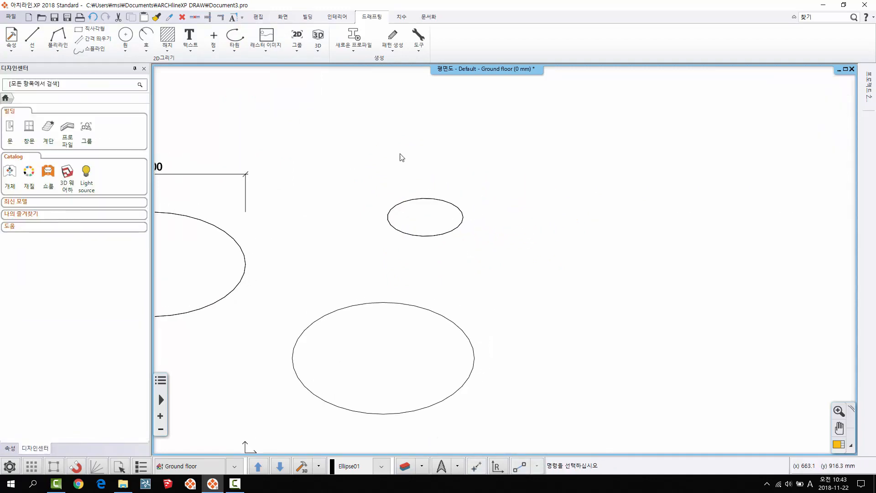
# - Set the default ellipse properties to a 1000 mm minor axis (단축) and a 3000 mm main axis (주축)
pyautogui.rightClick(240, 37)
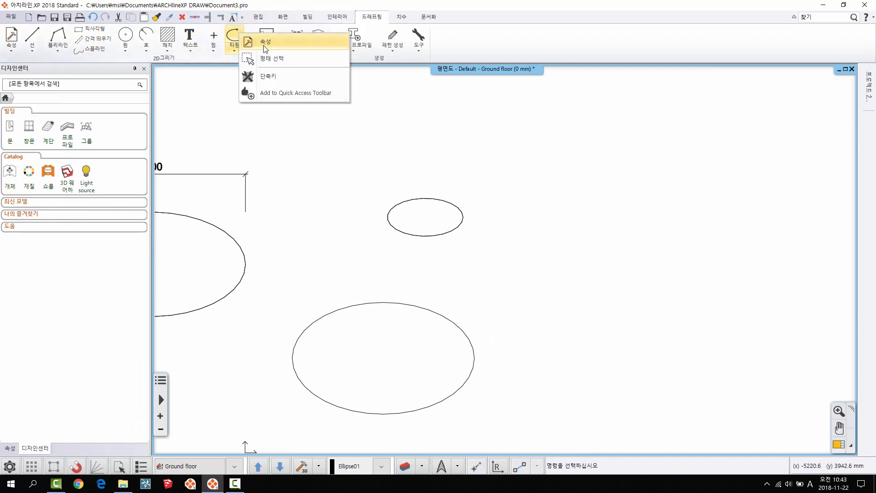
pyautogui.click(265, 42)
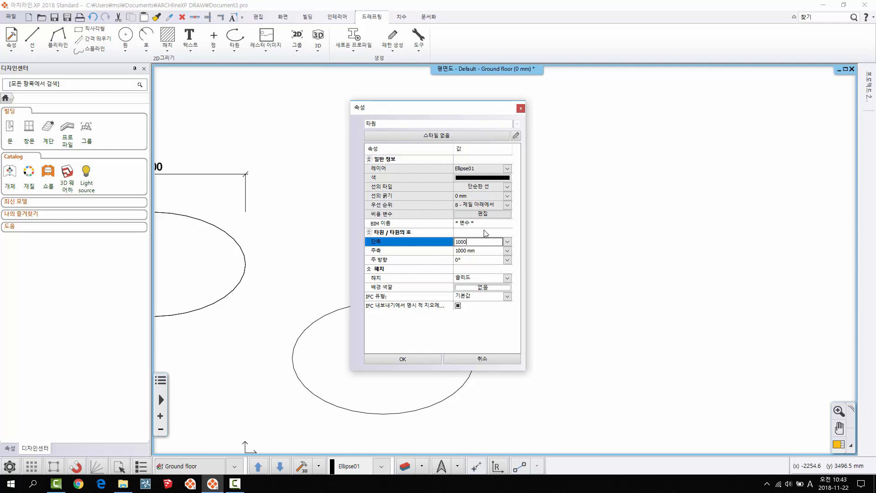
pyautogui.click(488, 251)
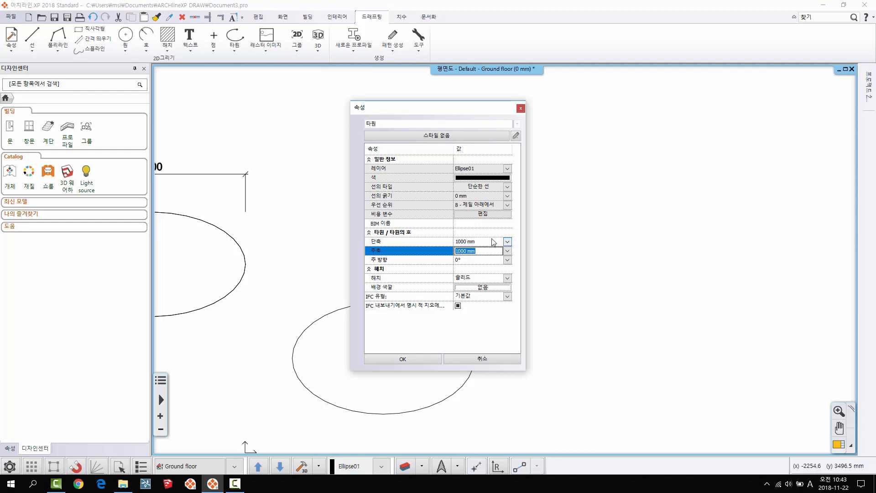
pyautogui.click(401, 359)
# - Place an ellipse with the new axis lengths by its centre, up and right of the small ellipse
pyautogui.click(240, 51)
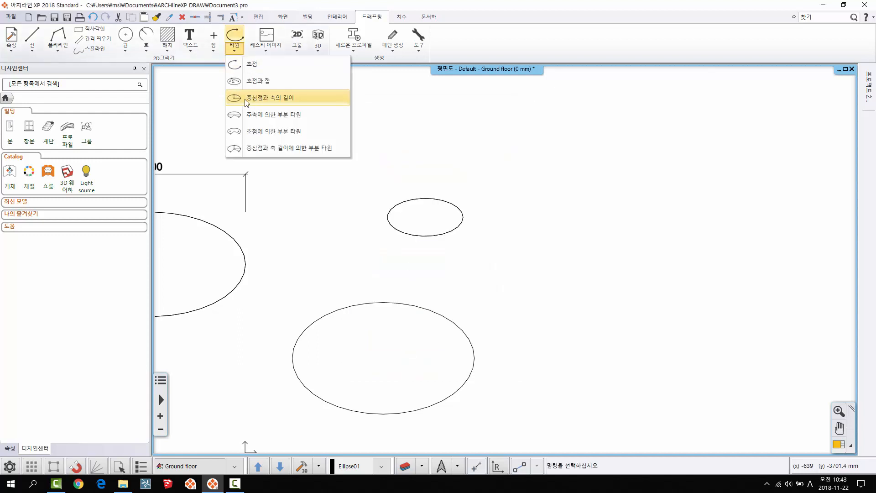
pyautogui.click(288, 97)
pyautogui.moveTo(614, 153); pyautogui.dragTo(517, 201, button='middle')
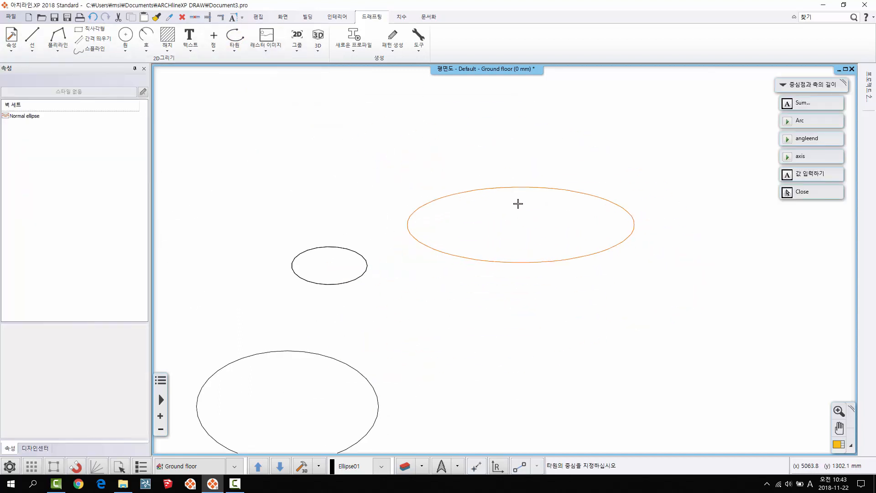
# - Dimension the new large ellipse's full width below it and its full height on its left side
pyautogui.click(401, 16)
pyautogui.click(59, 49)
pyautogui.click(69, 61)
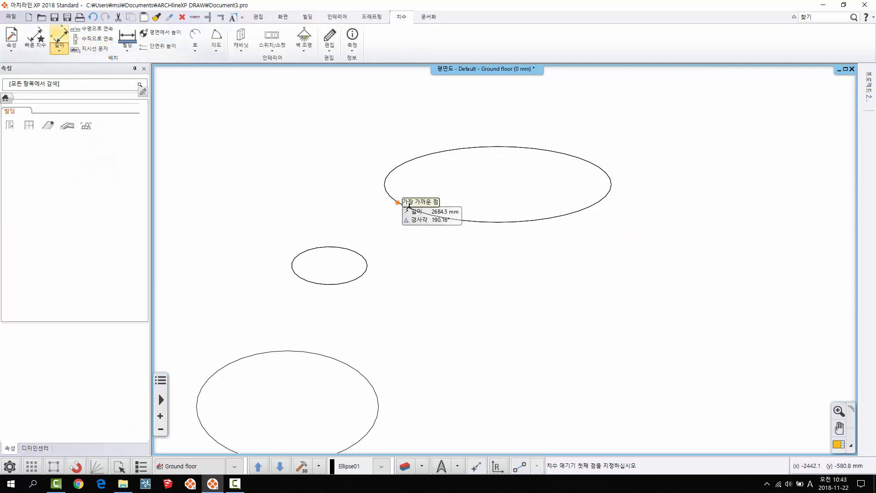
pyautogui.click(384, 185)
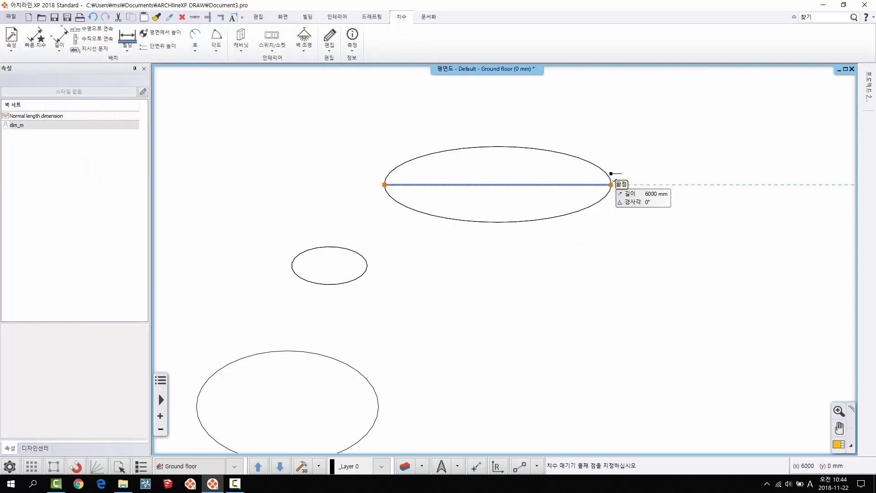
pyautogui.click(611, 185)
pyautogui.click(573, 288)
pyautogui.click(497, 146)
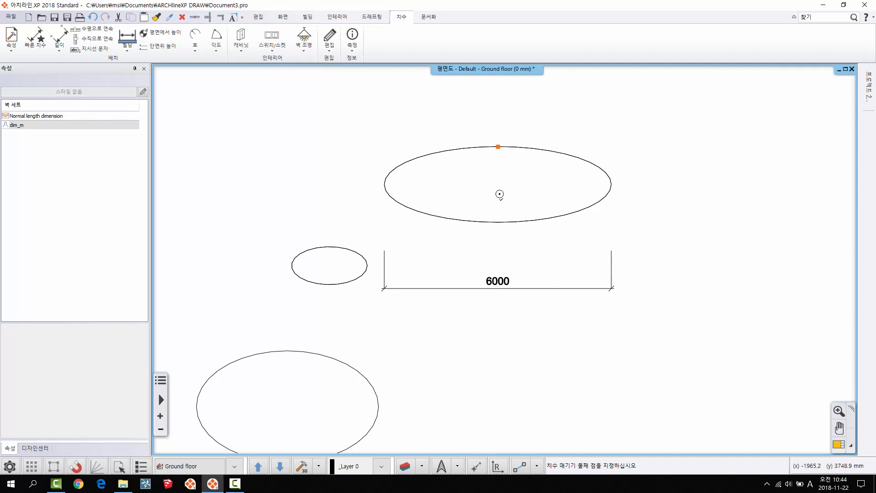
pyautogui.click(498, 222)
pyautogui.click(293, 174)
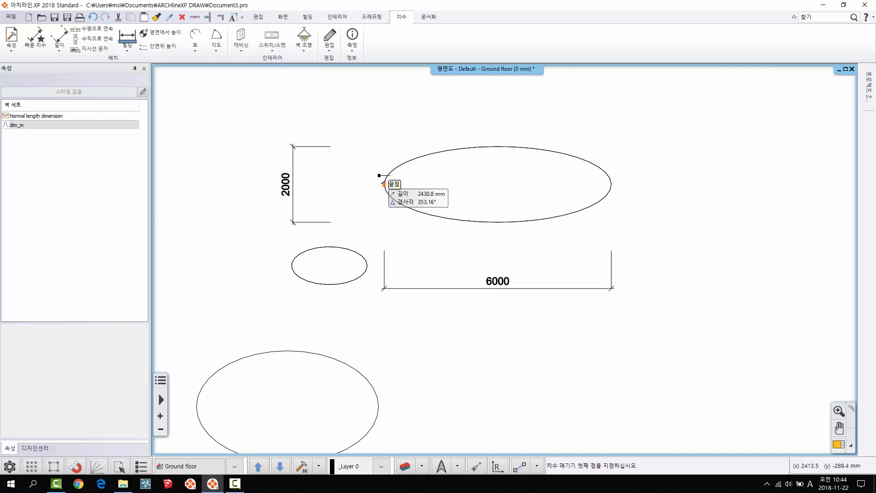
# - Dimension the large ellipse's half-width from its left end to its centre, between the curve and the full-width dimension
pyautogui.click(384, 184)
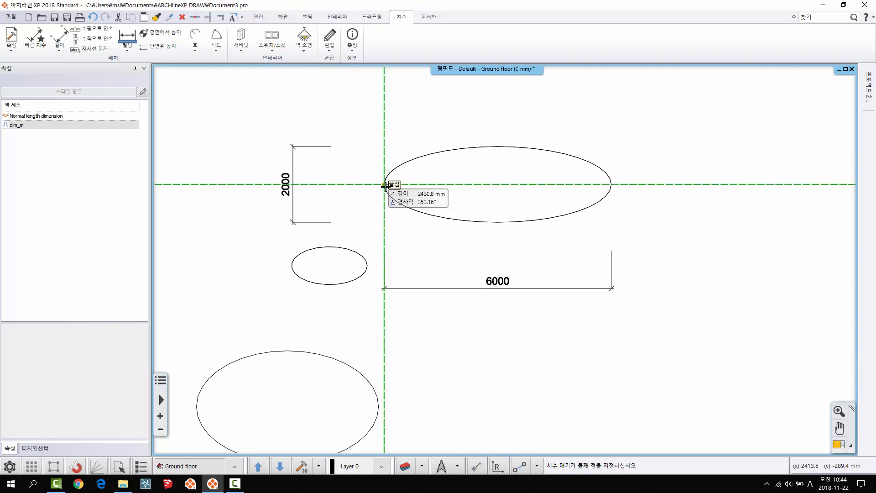
pyautogui.click(498, 184)
pyautogui.click(478, 240)
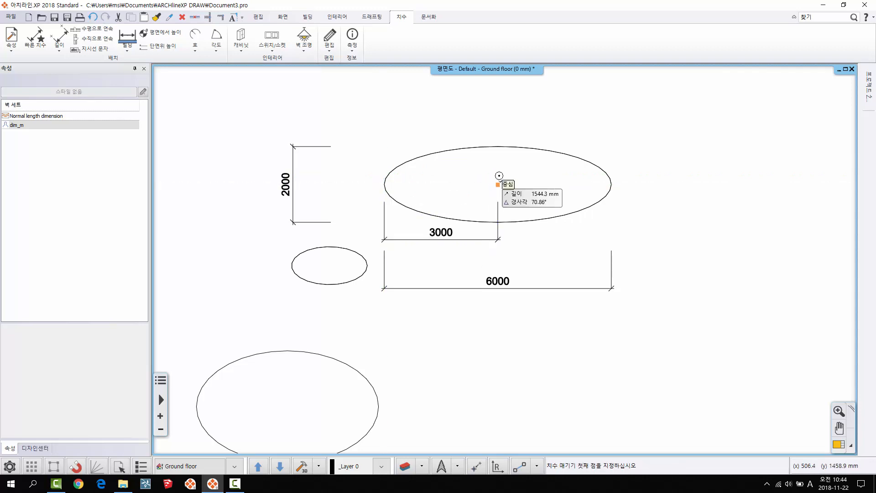
# - Dimension the large ellipse's half-height from its centre to its top, between the curve and the full-height dimension
pyautogui.click(498, 184)
pyautogui.click(498, 147)
pyautogui.click(358, 156)
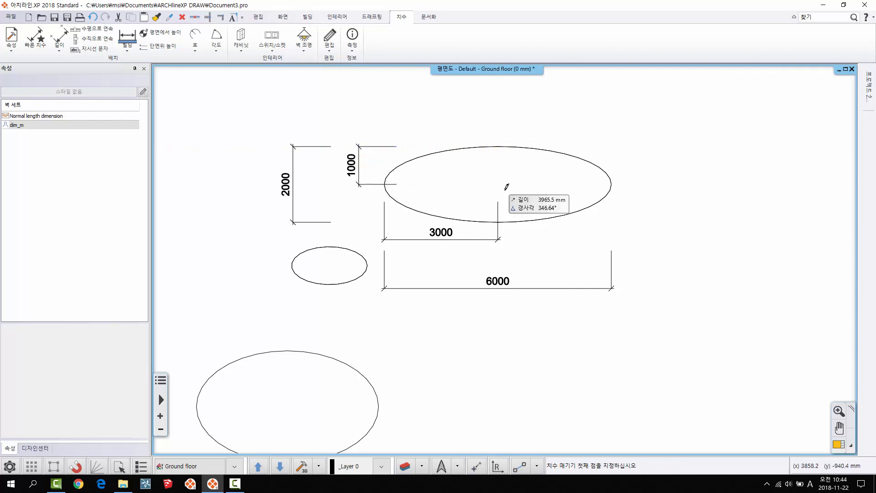
pyautogui.press('Escape')
# - Draw a partial ellipse by its major axis below the full-width dimension, half-axis about 2677 mm, running from the top around the left to the lower right
pyautogui.moveTo(375, 176); pyautogui.dragTo(394, 163, button='middle')
pyautogui.scroll(-1, 230, 39)
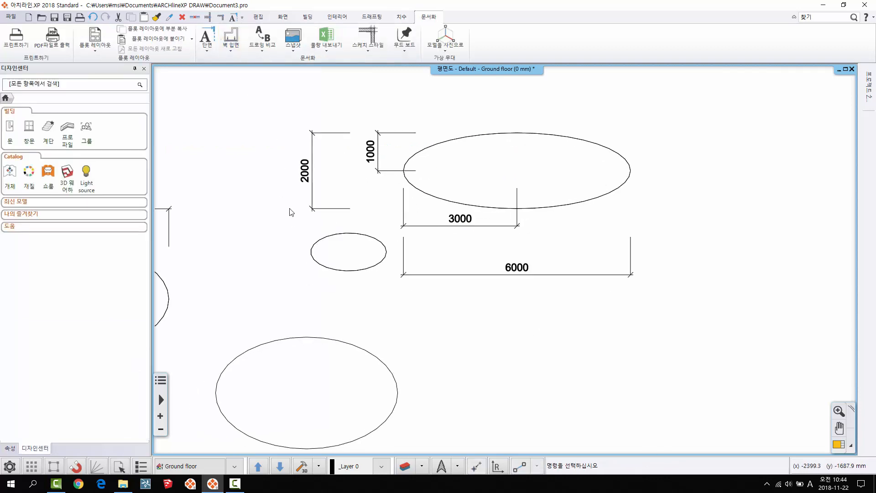
pyautogui.moveTo(290, 209); pyautogui.dragTo(339, 175, button='middle')
pyautogui.click(372, 17)
pyautogui.click(235, 46)
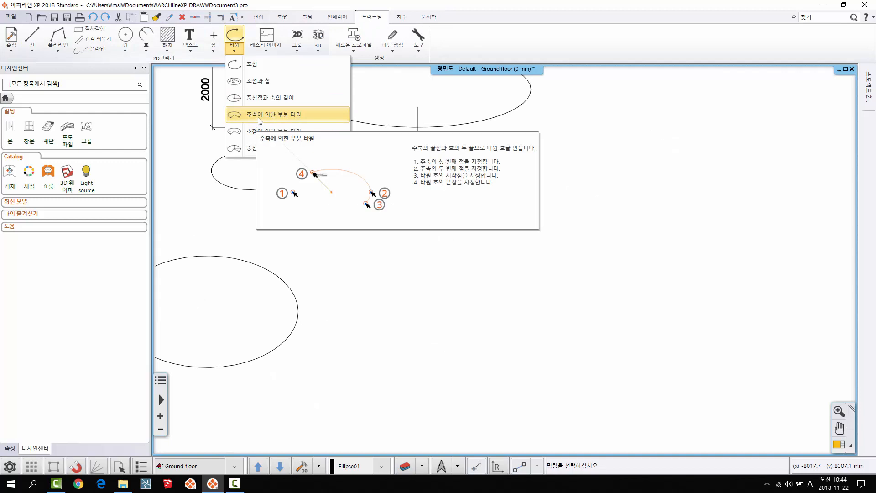
pyautogui.click(259, 117)
pyautogui.click(377, 316)
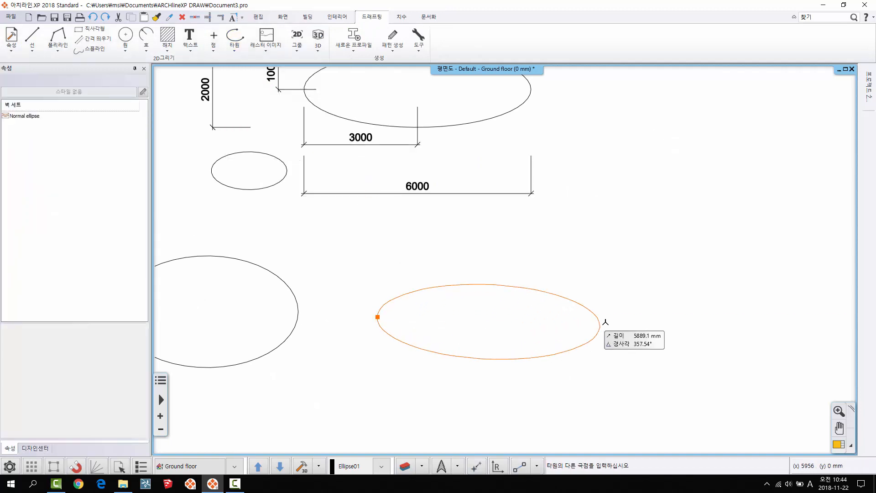
pyautogui.click(578, 316)
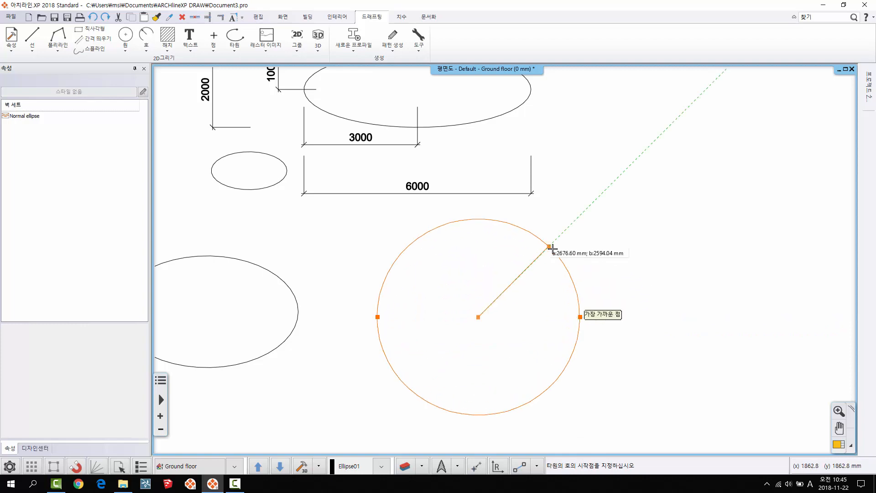
pyautogui.click(478, 241)
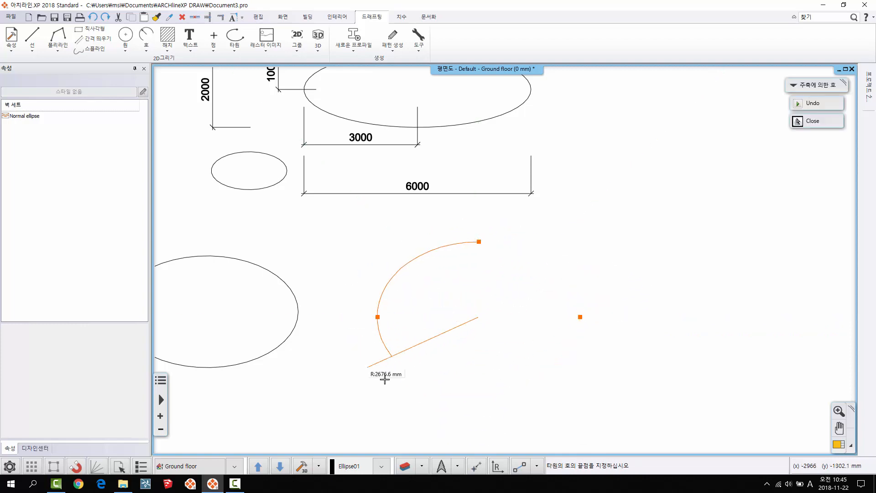
pyautogui.click(569, 344)
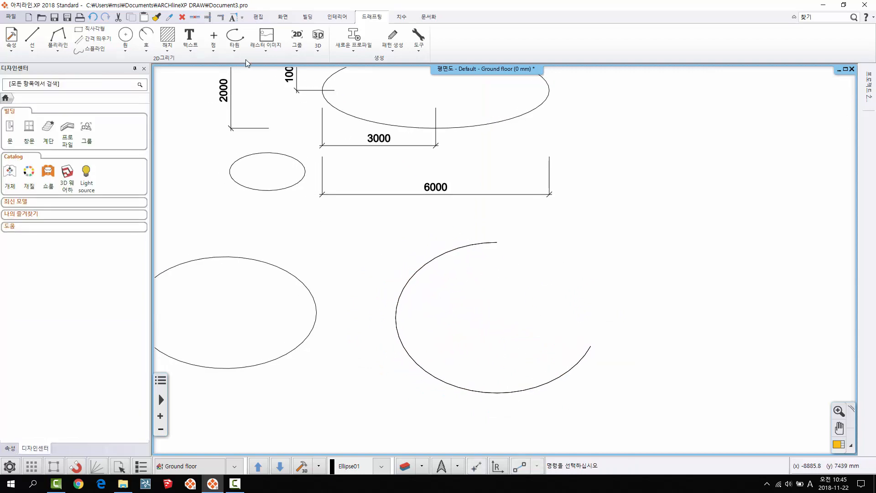
# - Draw a partial ellipse by two horizontal foci about 6600 mm apart, right of the previous arc, leaving its right end open
pyautogui.click(234, 47)
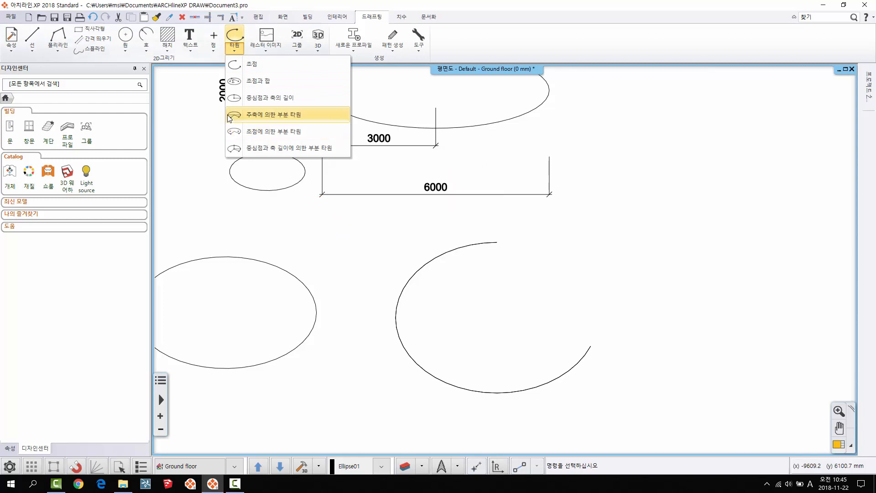
pyautogui.click(261, 132)
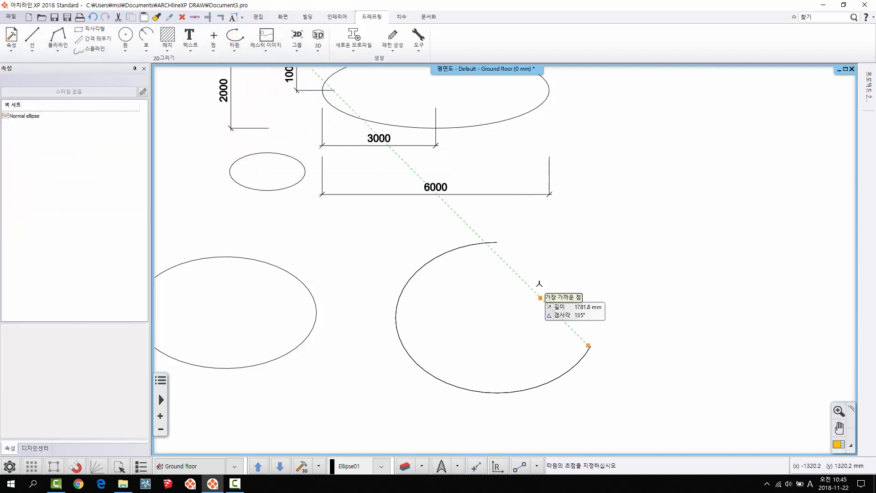
pyautogui.click(413, 236)
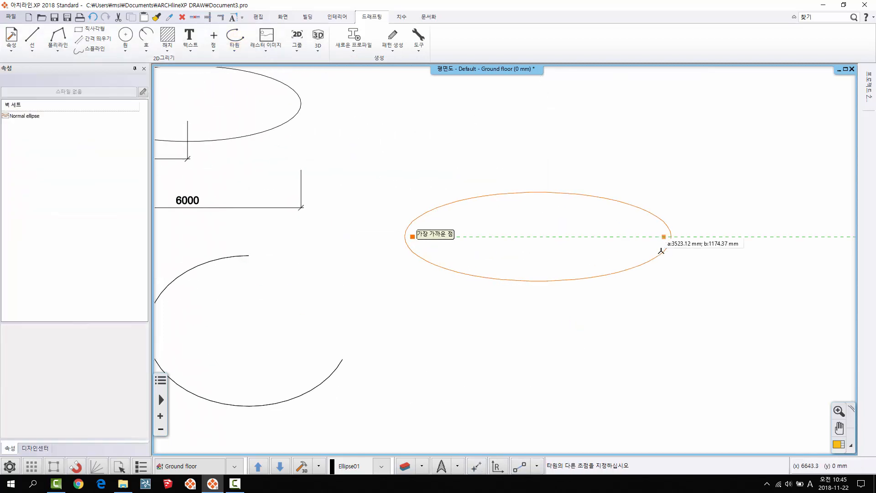
pyautogui.click(662, 237)
pyautogui.click(609, 191)
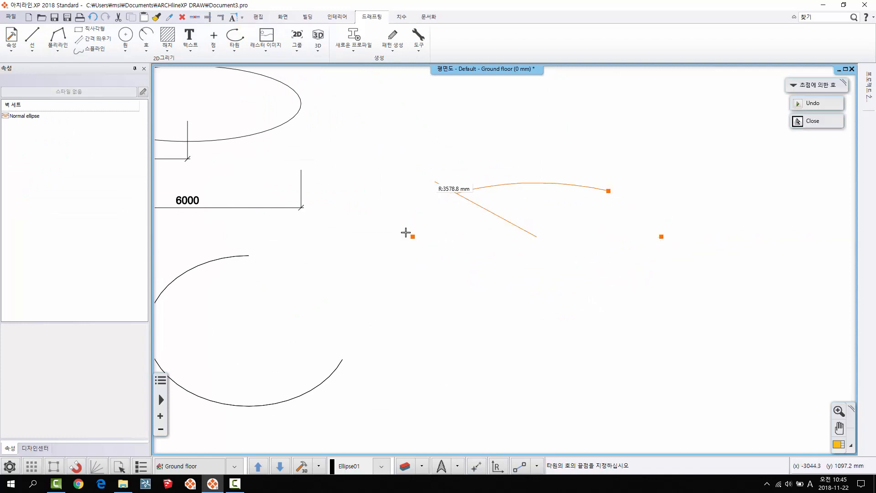
pyautogui.click(617, 286)
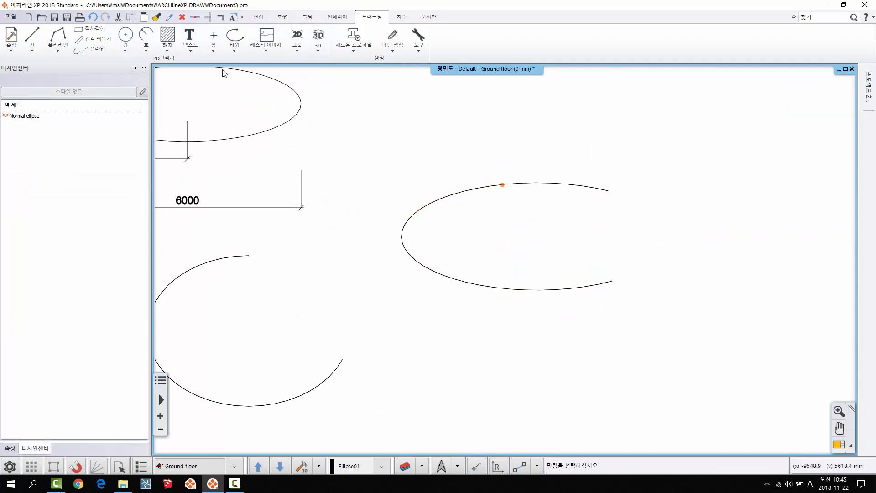
pyautogui.click(235, 49)
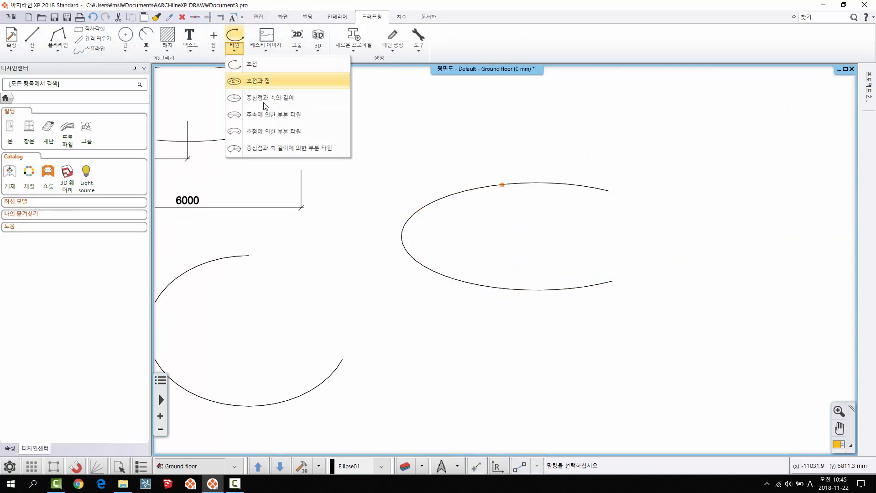
pyautogui.click(270, 149)
pyautogui.moveTo(571, 159); pyautogui.dragTo(475, 298, button='middle')
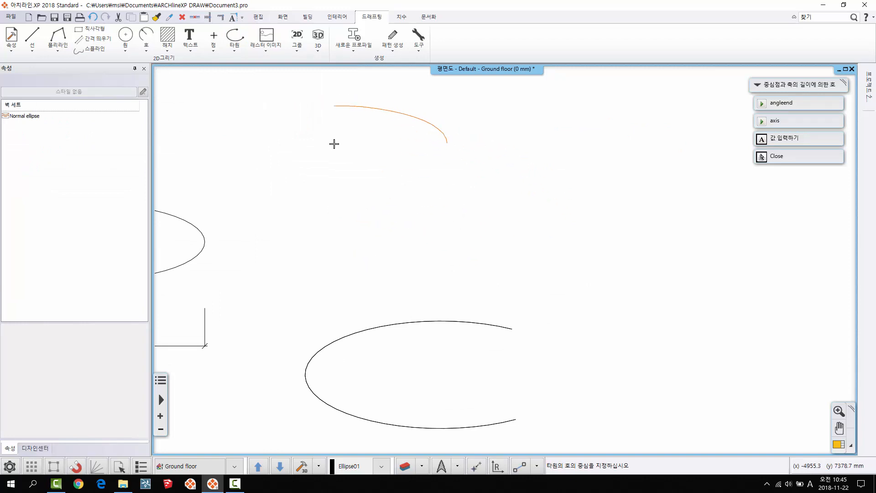
pyautogui.press('Escape')
# - Check the minor axis (단축) and main axis (주축) lengths in the default ellipse properties
pyautogui.rightClick(231, 39)
pyautogui.click(244, 42)
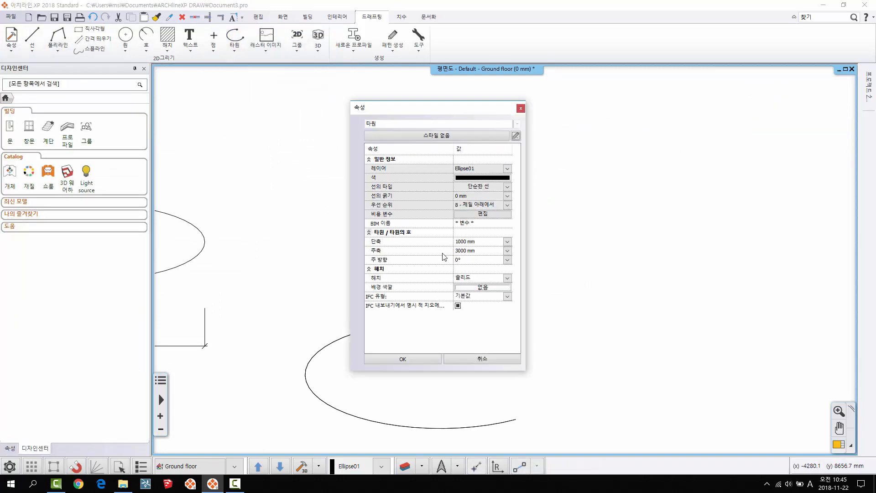
pyautogui.click(491, 356)
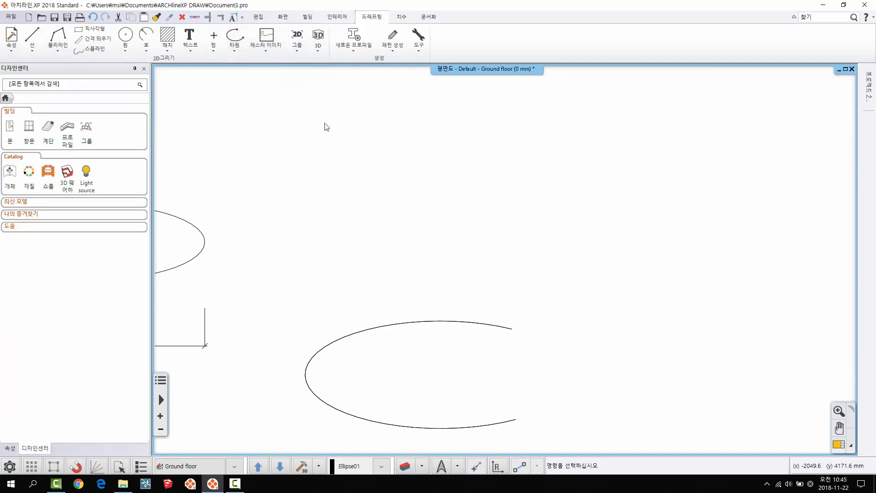
# - Place a partial ellipse by centre and axis lengths in the empty area above the foci-based arc
pyautogui.click(229, 53)
pyautogui.click(271, 150)
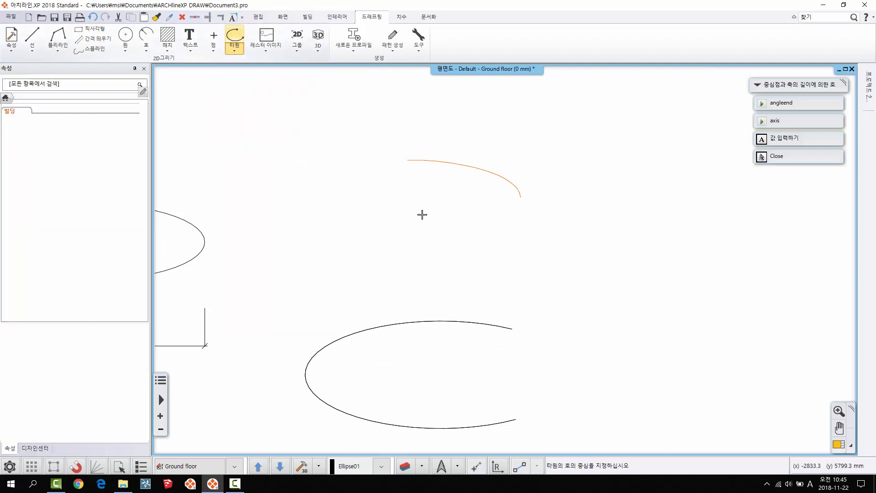
pyautogui.click(403, 220)
pyautogui.press('Escape')
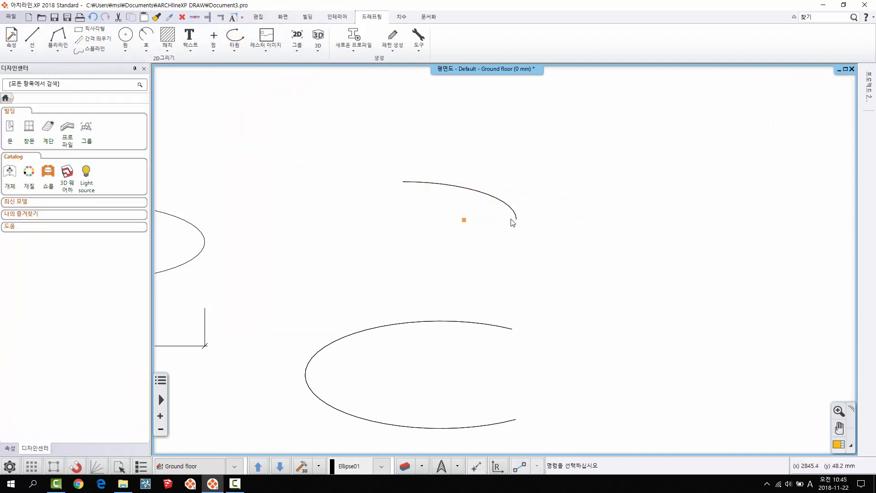
# - Change the length (길이 변경) of the new quarter arc from its upper end, extending it around the left to an end angle of about 291°
pyautogui.click(472, 193)
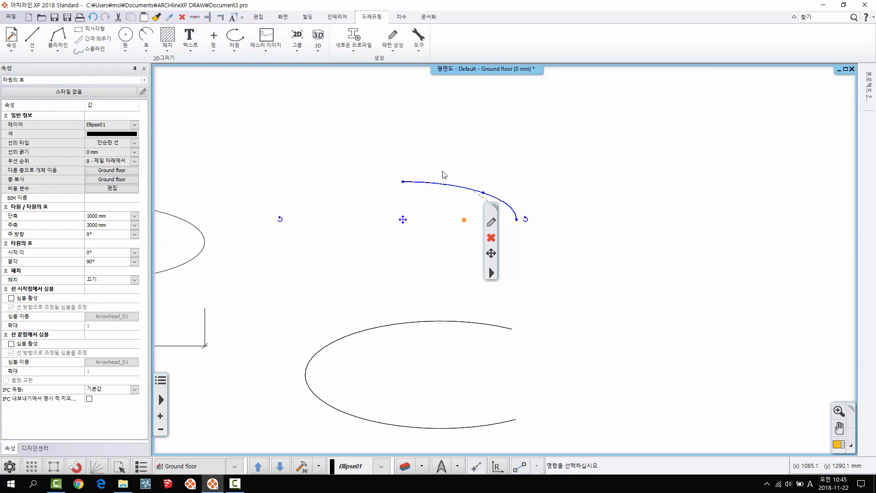
pyautogui.click(403, 182)
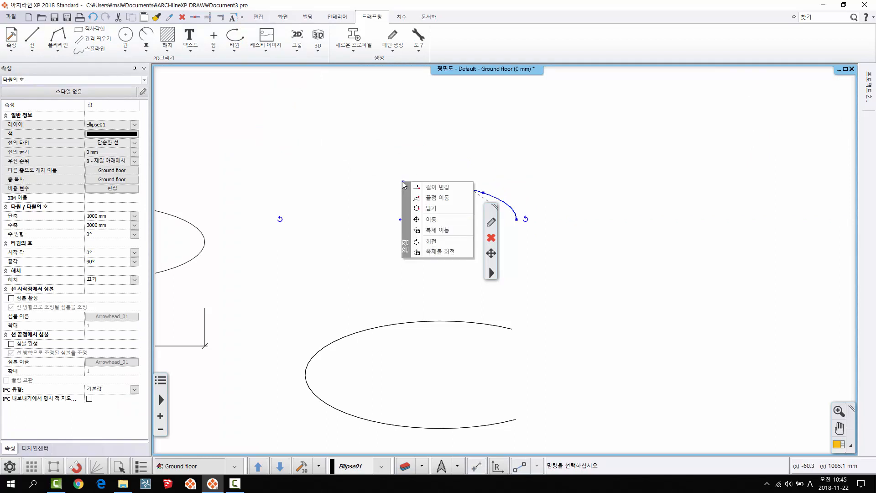
pyautogui.click(415, 187)
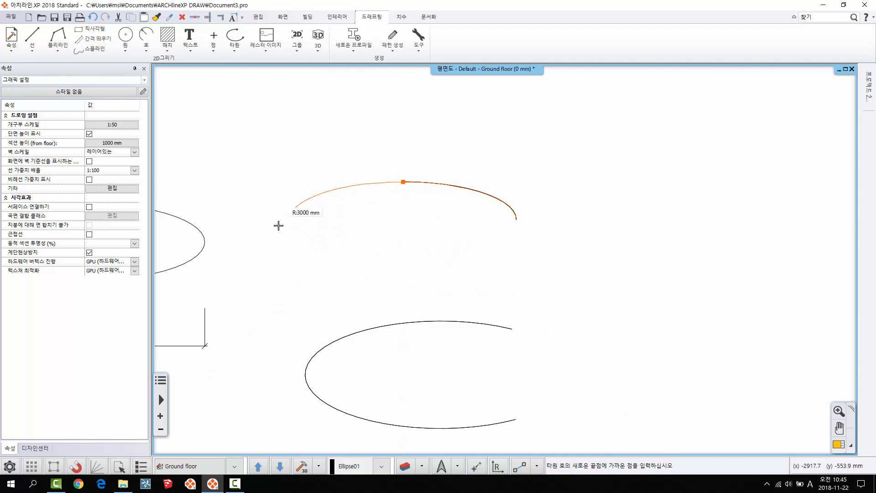
pyautogui.click(384, 297)
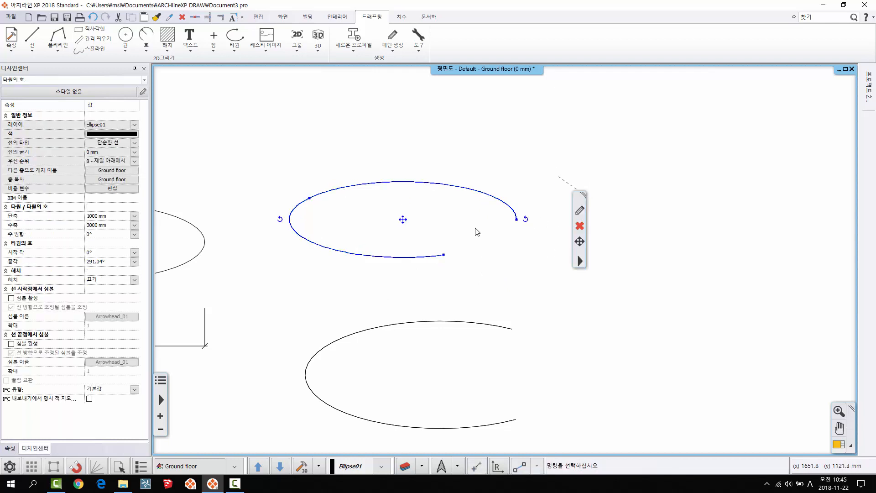
pyautogui.press('Escape')
pyautogui.scroll(-3, 456, 226)
pyautogui.moveTo(378, 216); pyautogui.dragTo(533, 186, button='middle')
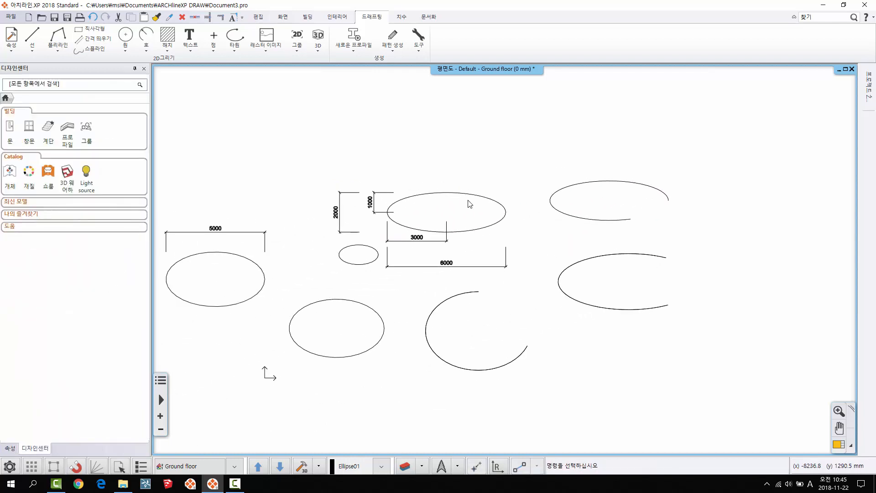